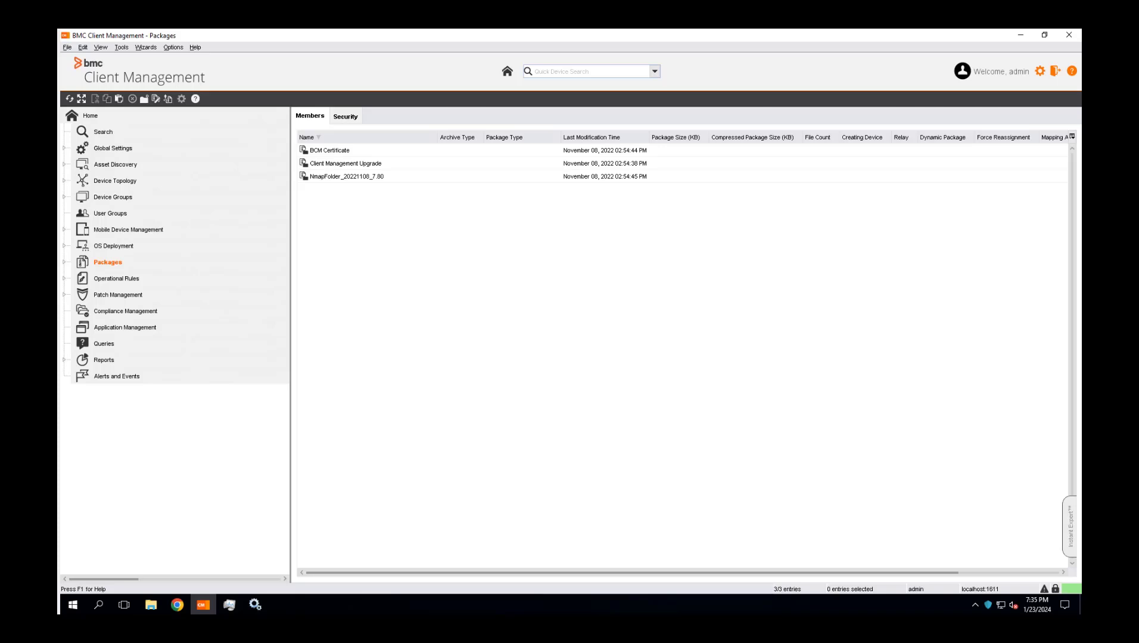
# Start a new package creation from Packages with the existing package factory device and MSI Package as the package type
pyautogui.rightClick(105, 266)
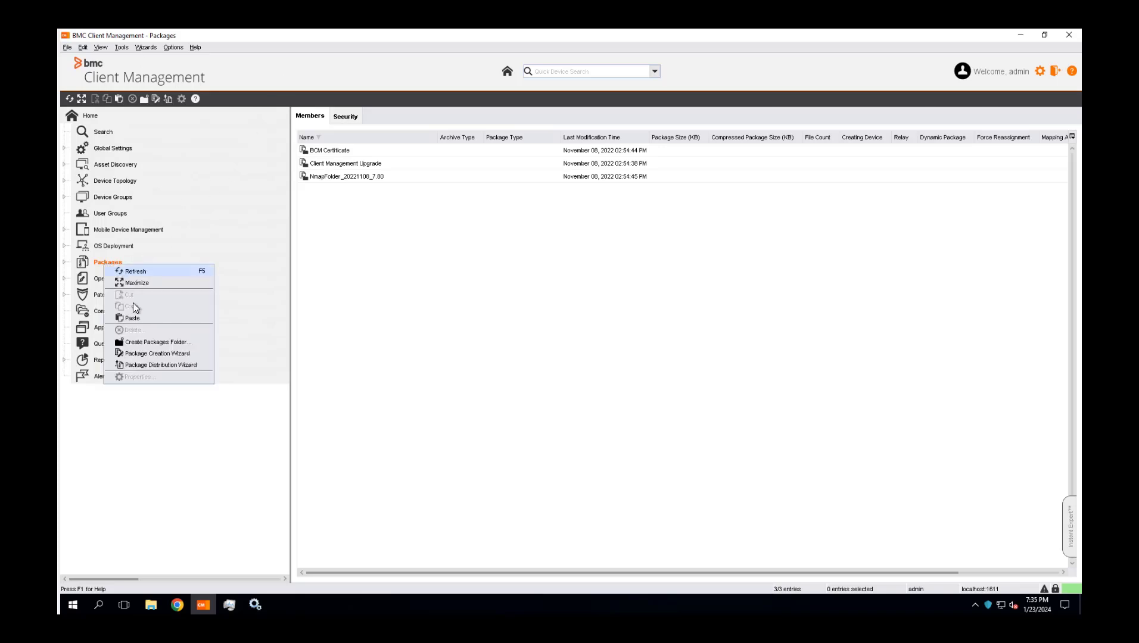
pyautogui.click(137, 354)
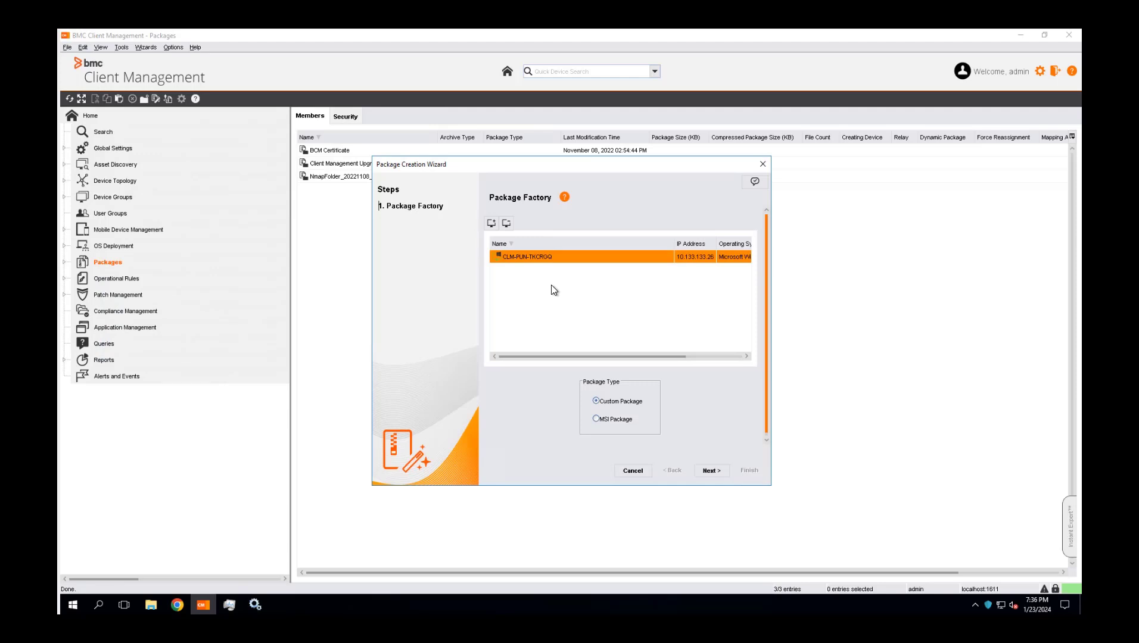
pyautogui.click(491, 224)
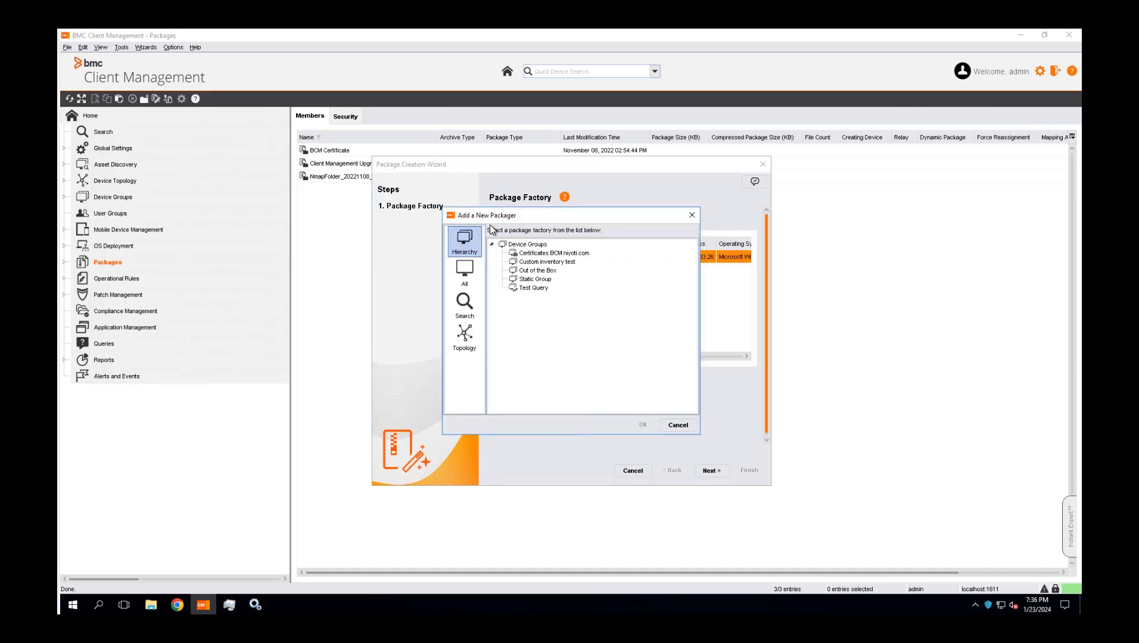
pyautogui.click(679, 424)
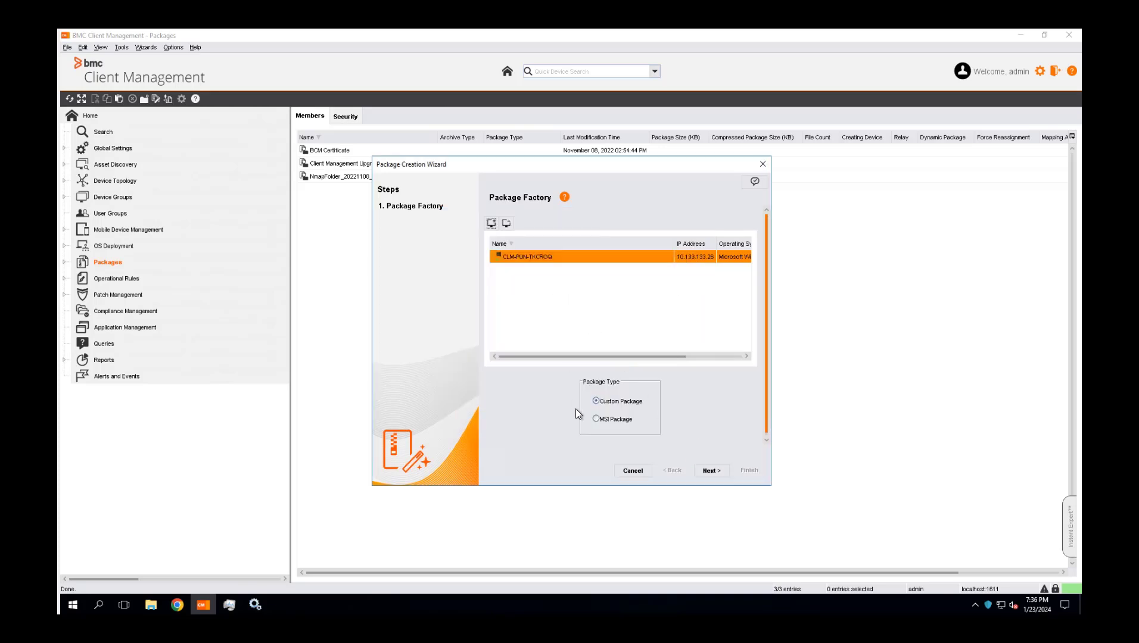
pyautogui.click(610, 418)
pyautogui.click(713, 471)
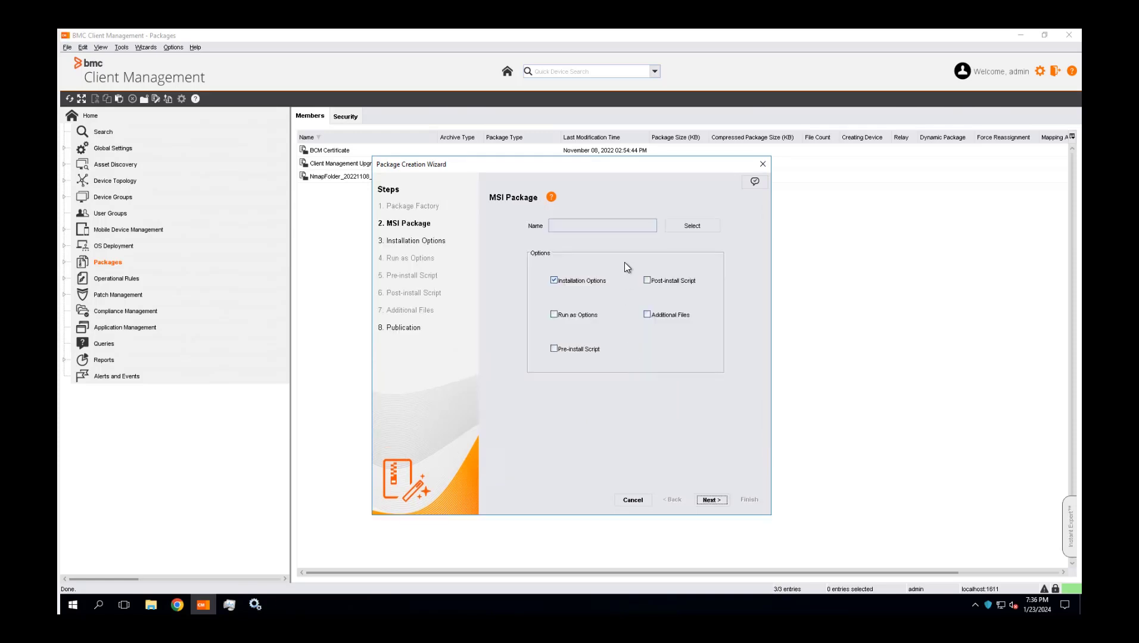
# Select MBSASetup-x64-EN.msi from the Packages folder on drive C as the MSI package, keeping the Installation Options step enabled
pyautogui.click(700, 226)
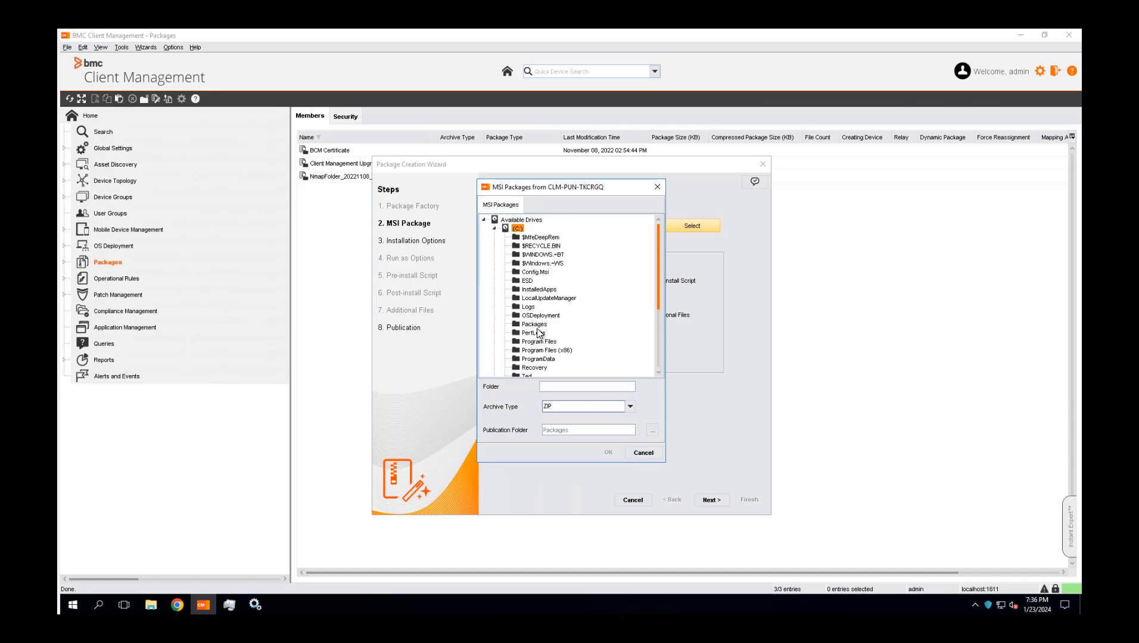
pyautogui.doubleClick(534, 325)
pyautogui.click(562, 333)
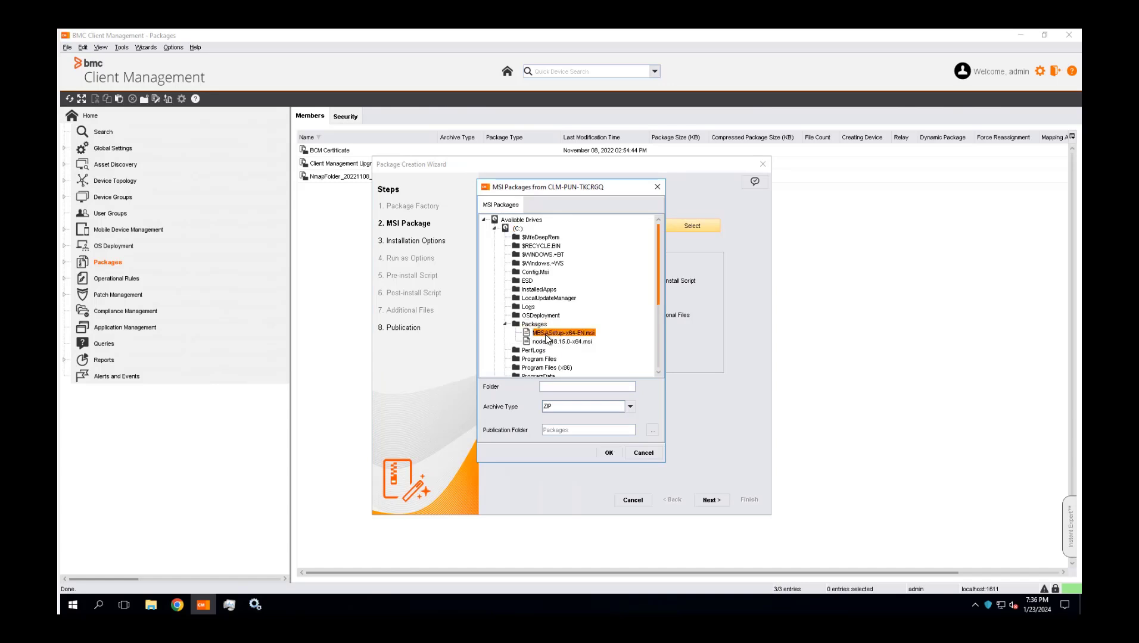
pyautogui.click(608, 453)
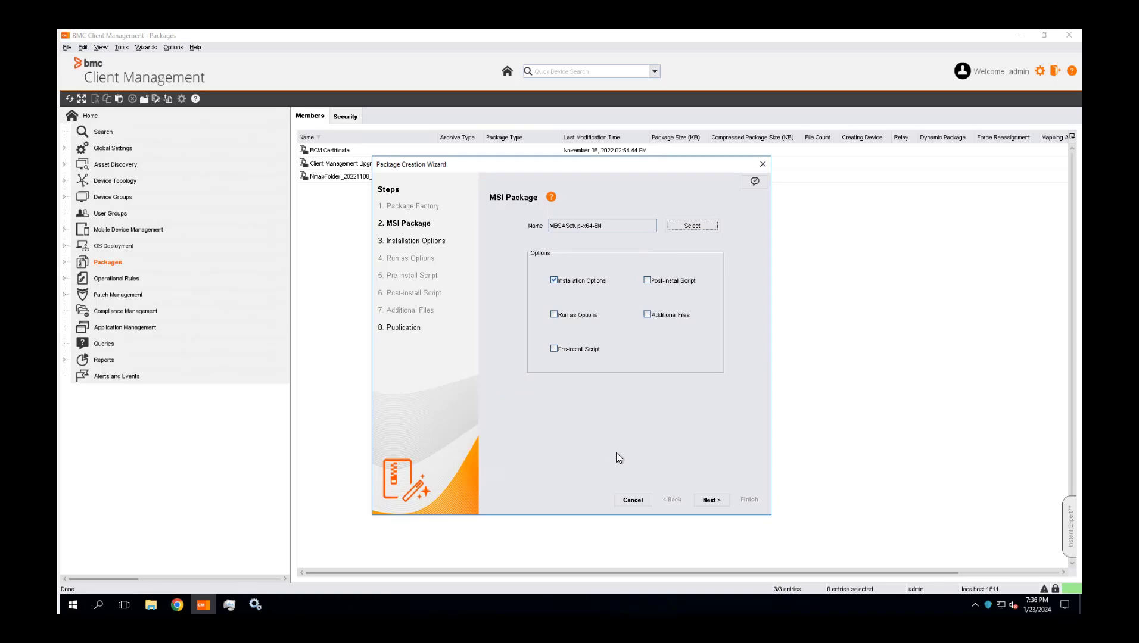
pyautogui.click(710, 499)
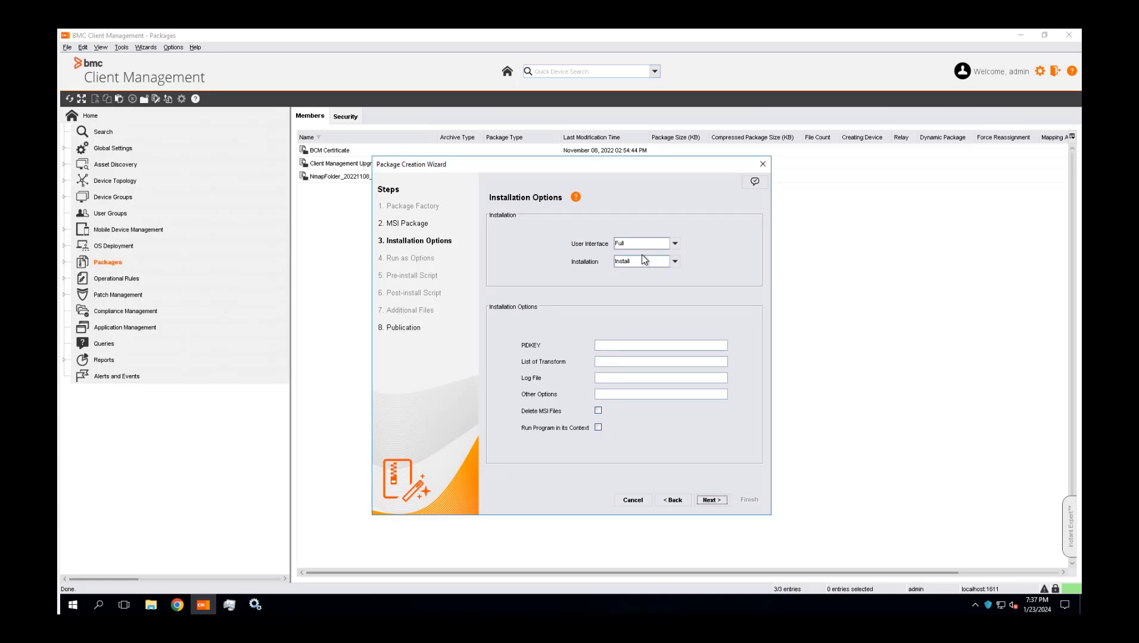
# Set the user interface to Full and the installation to Install, and finish the package with publication to the master
pyautogui.click(674, 244)
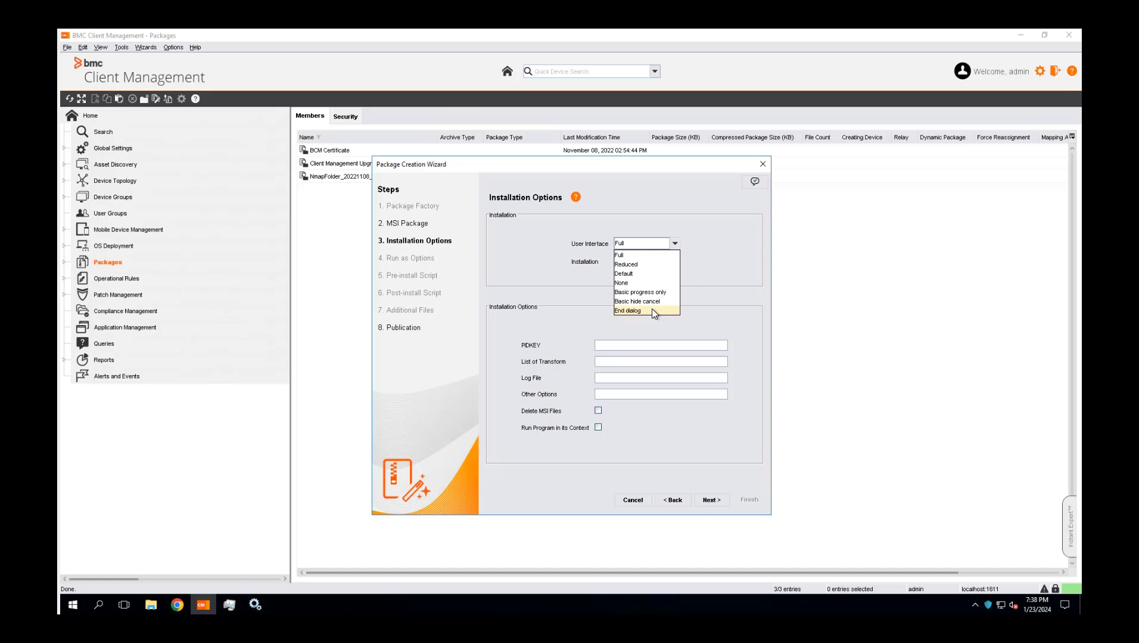
pyautogui.click(627, 256)
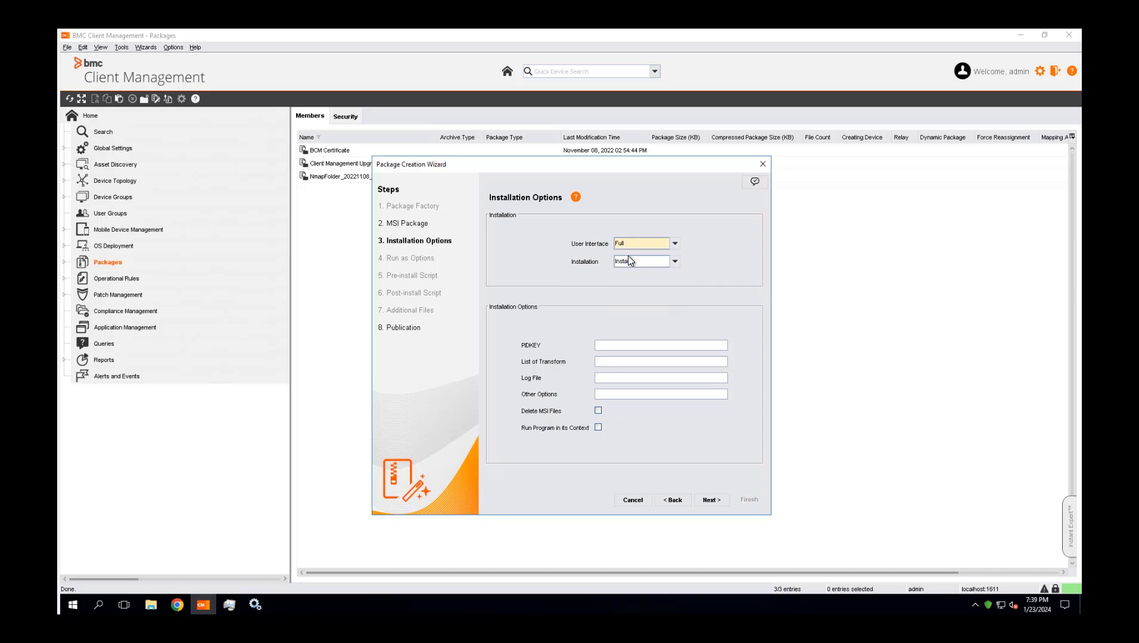
pyautogui.click(675, 262)
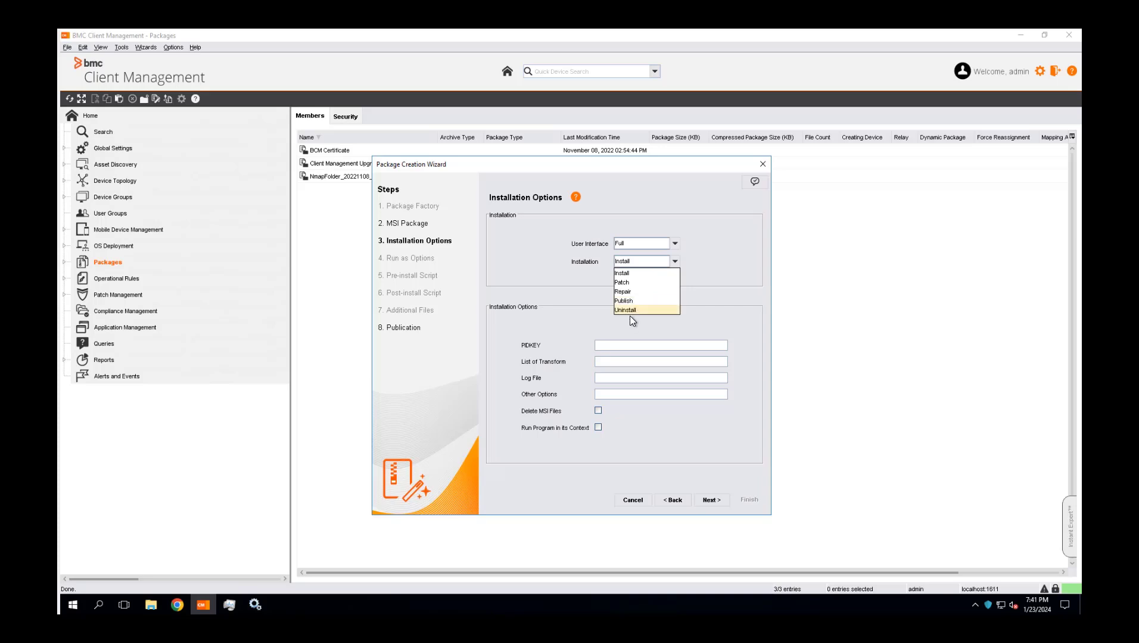
pyautogui.click(632, 272)
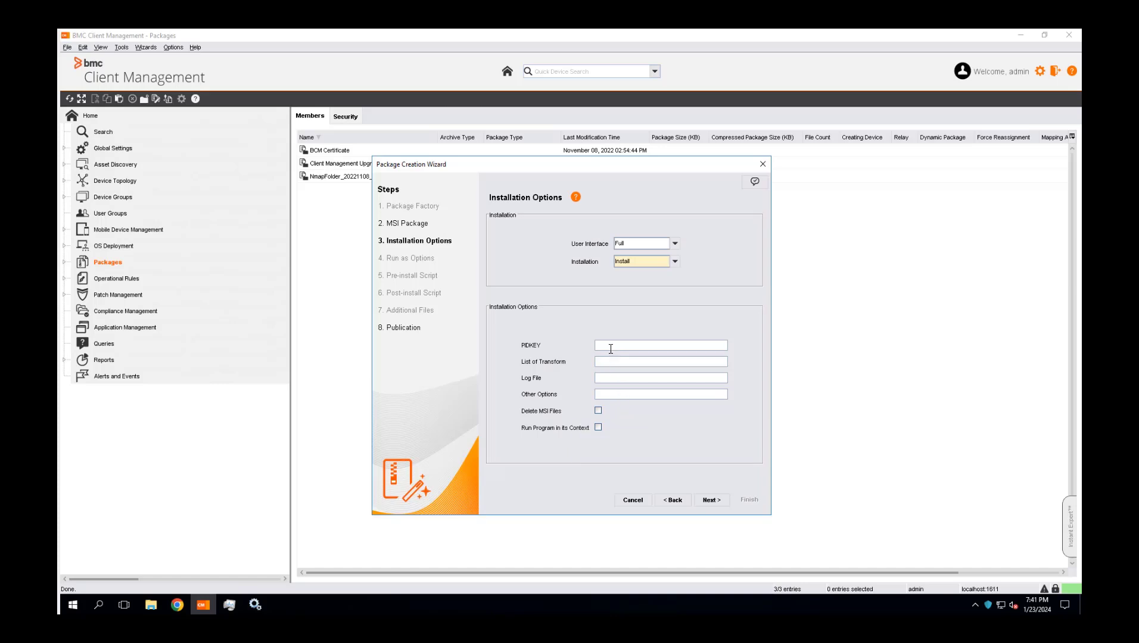
pyautogui.moveTo(610, 349)
pyautogui.click(711, 501)
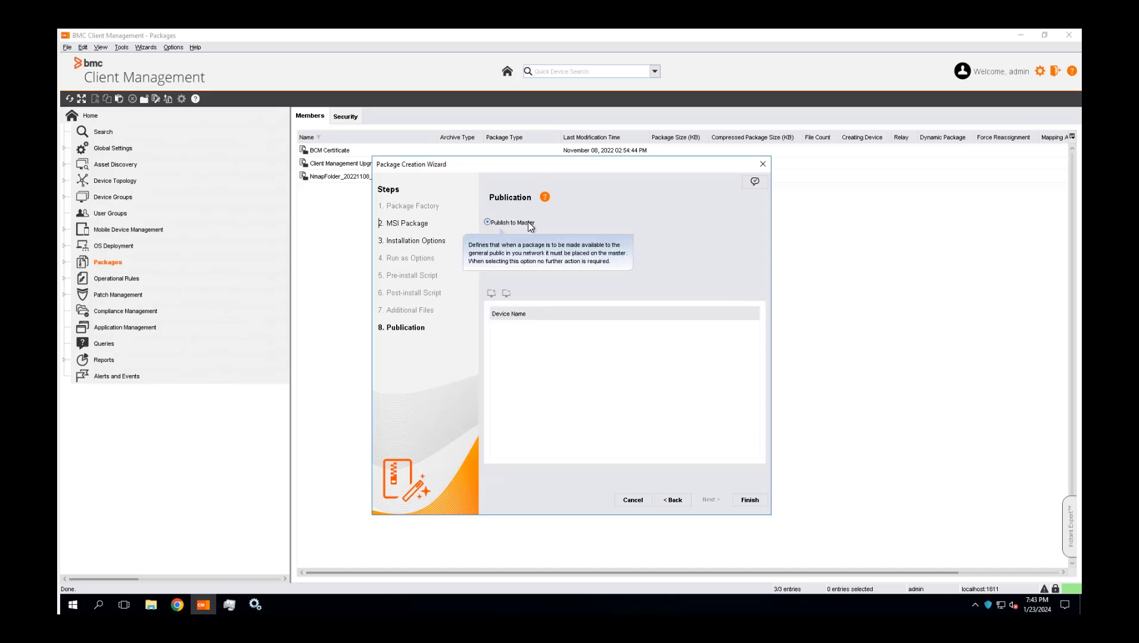
pyautogui.click(744, 500)
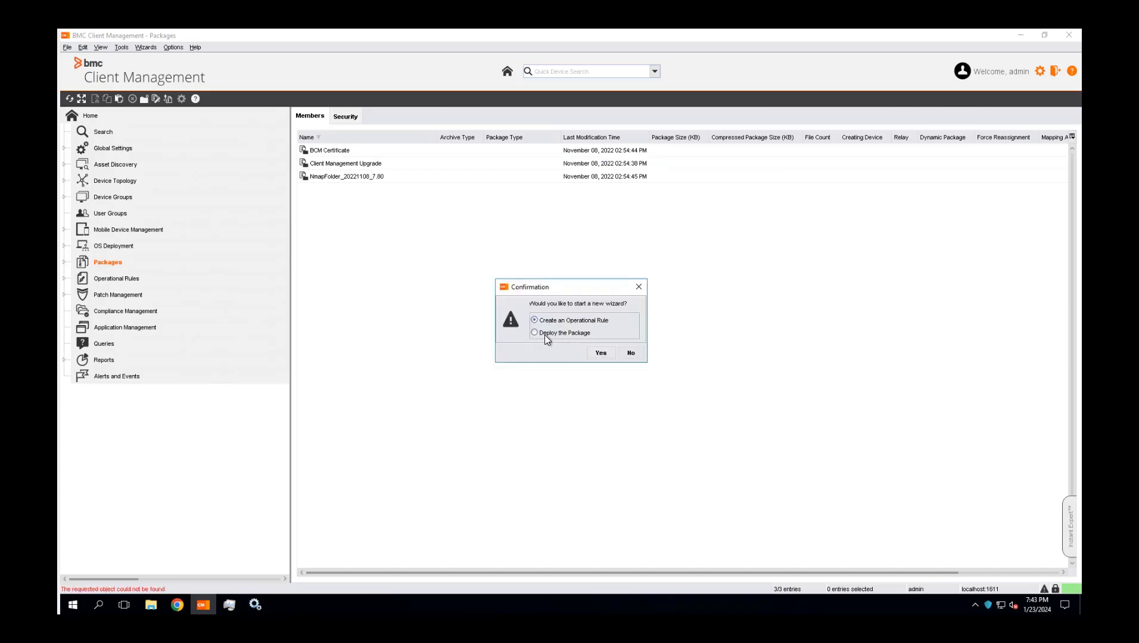
# Start deploying the new package with Devices as the target type, installation on assigned devices and the default schedule
pyautogui.click(600, 353)
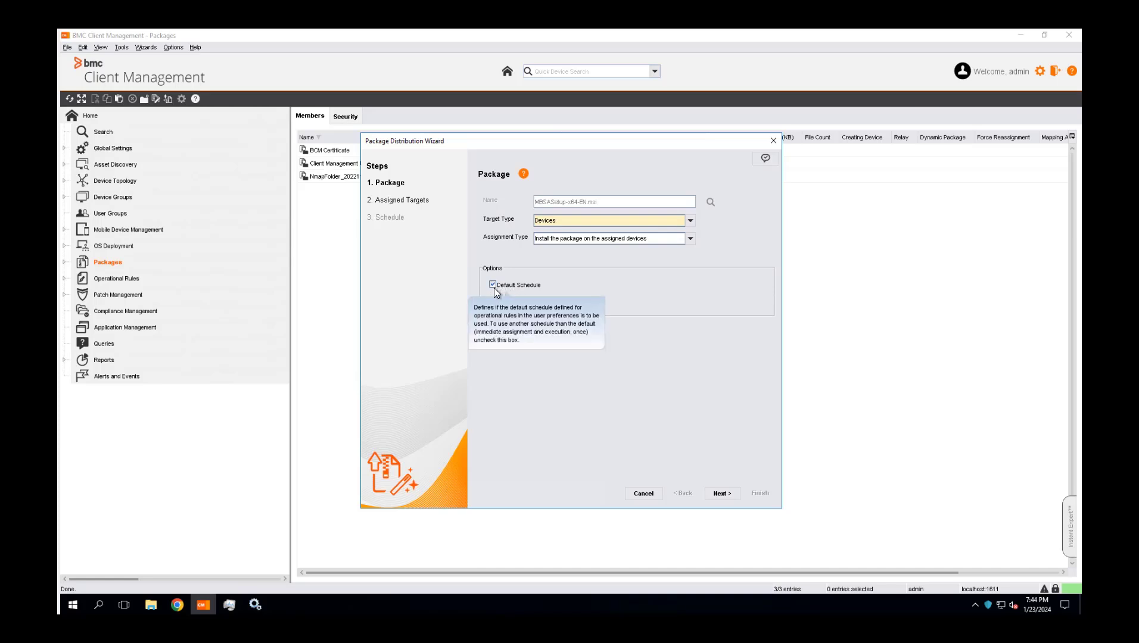
pyautogui.click(491, 285)
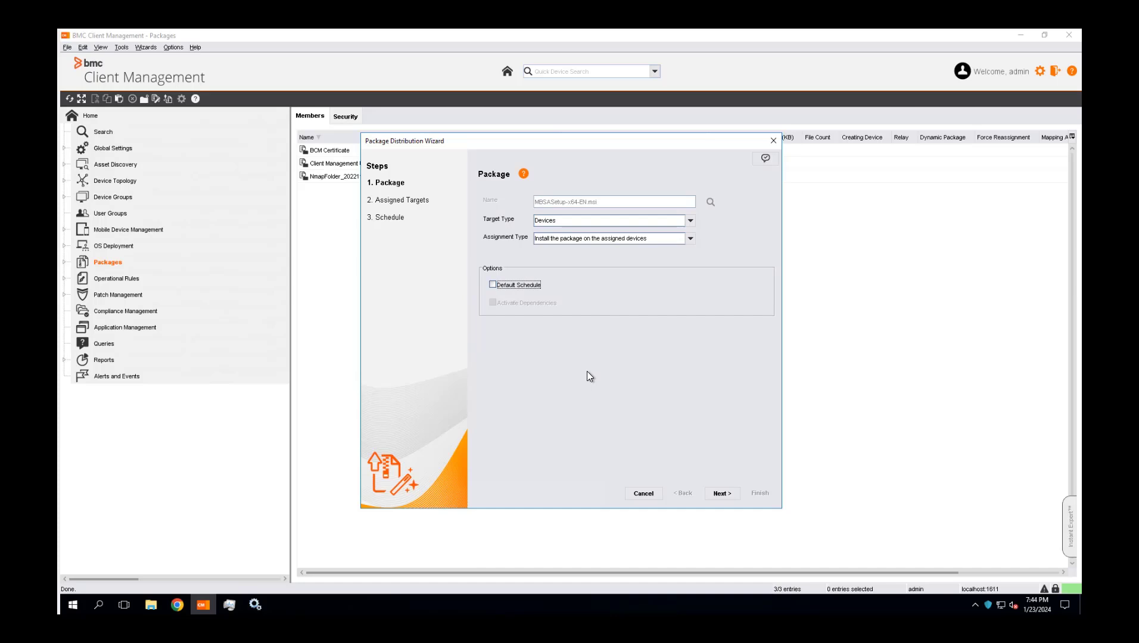
pyautogui.click(493, 285)
pyautogui.click(722, 494)
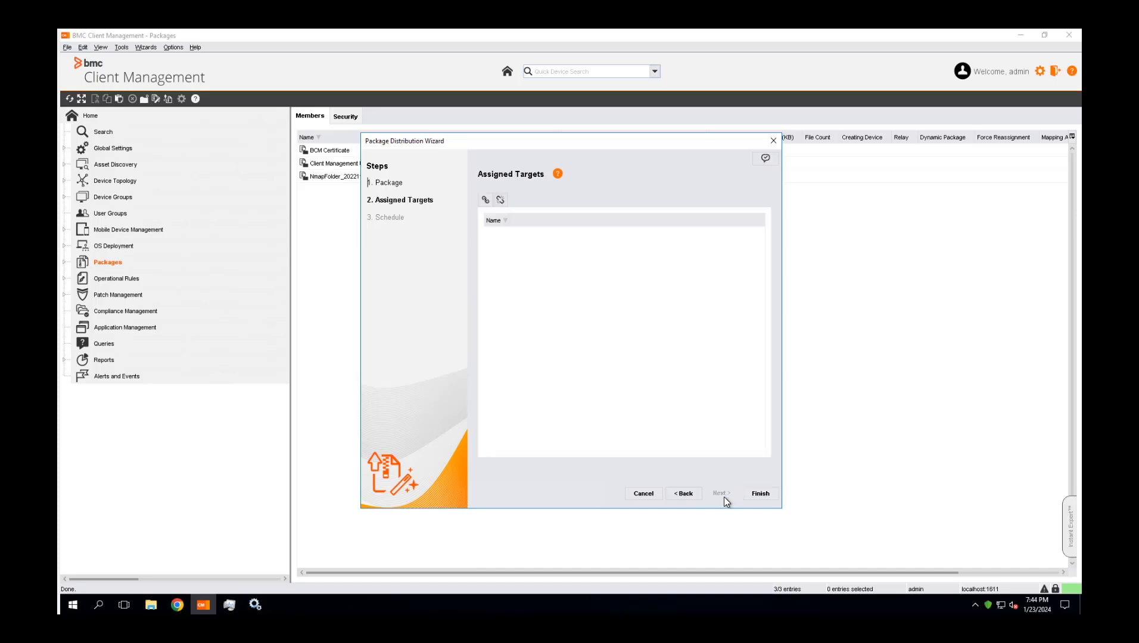
# Assign the device CLM-PUN-TKCRGQ as target, finish the package distribution and go to the package
pyautogui.click(487, 200)
pyautogui.click(470, 277)
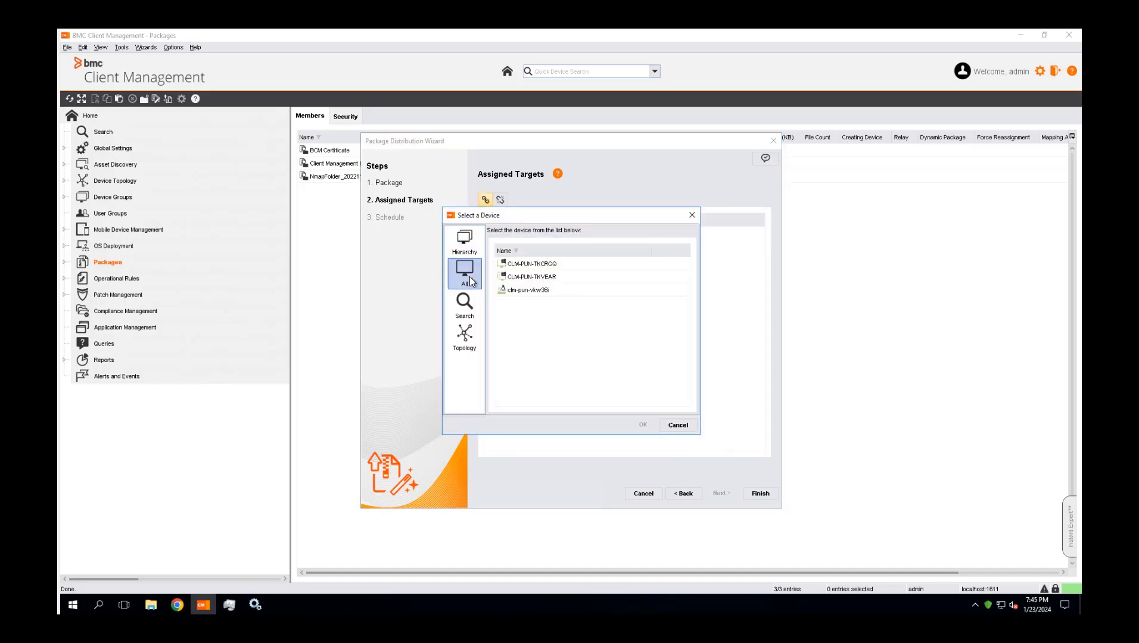
pyautogui.click(532, 264)
pyautogui.click(642, 425)
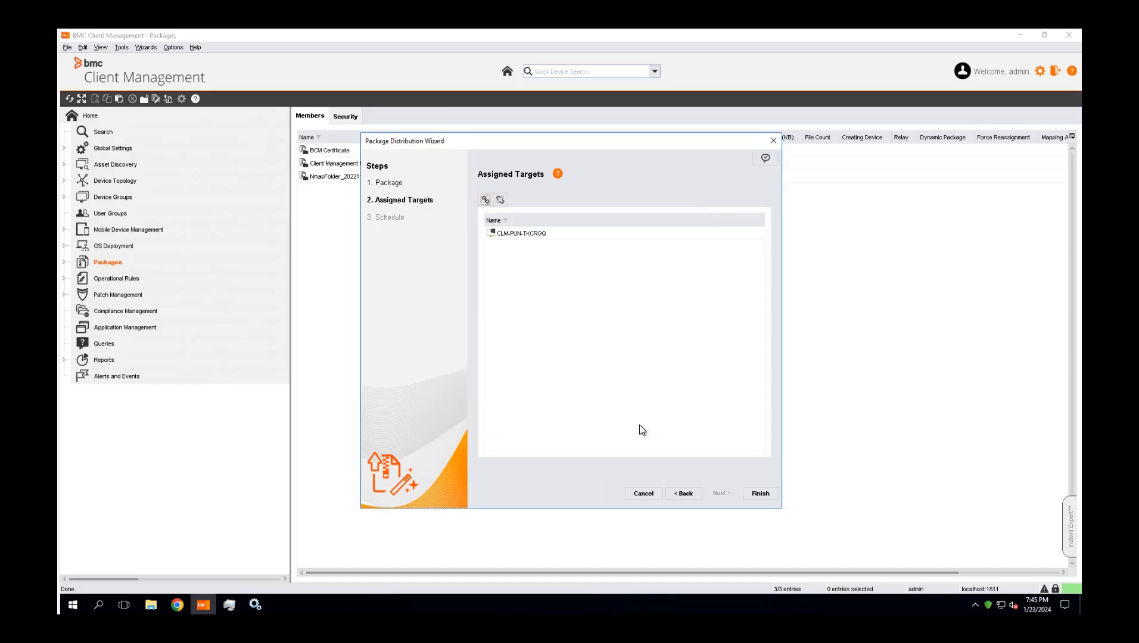
pyautogui.click(760, 494)
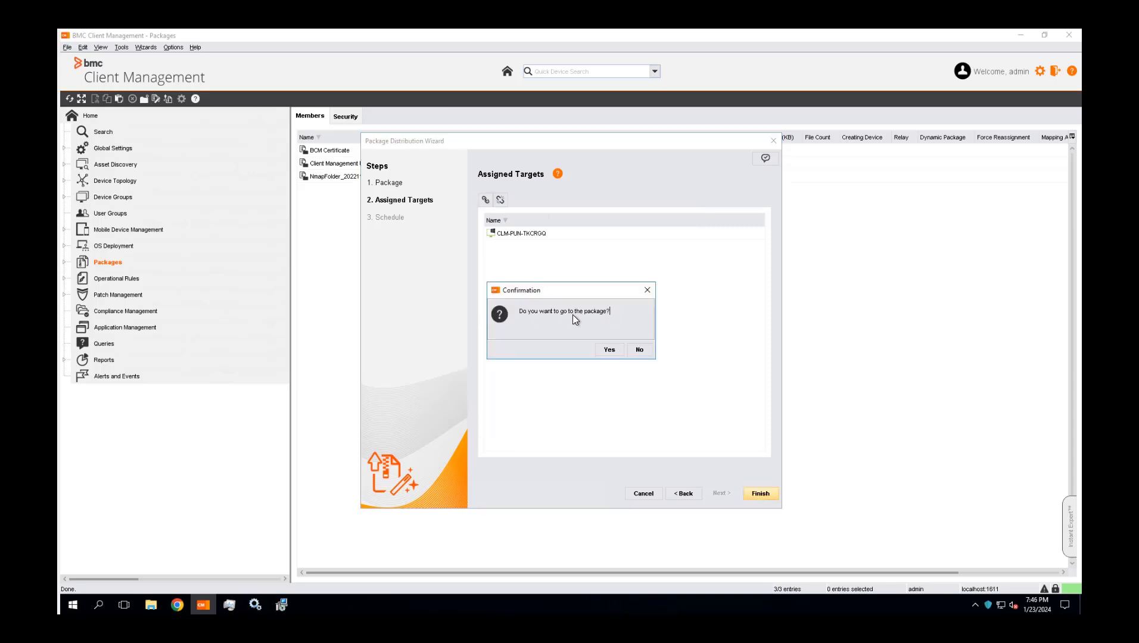
pyautogui.click(609, 350)
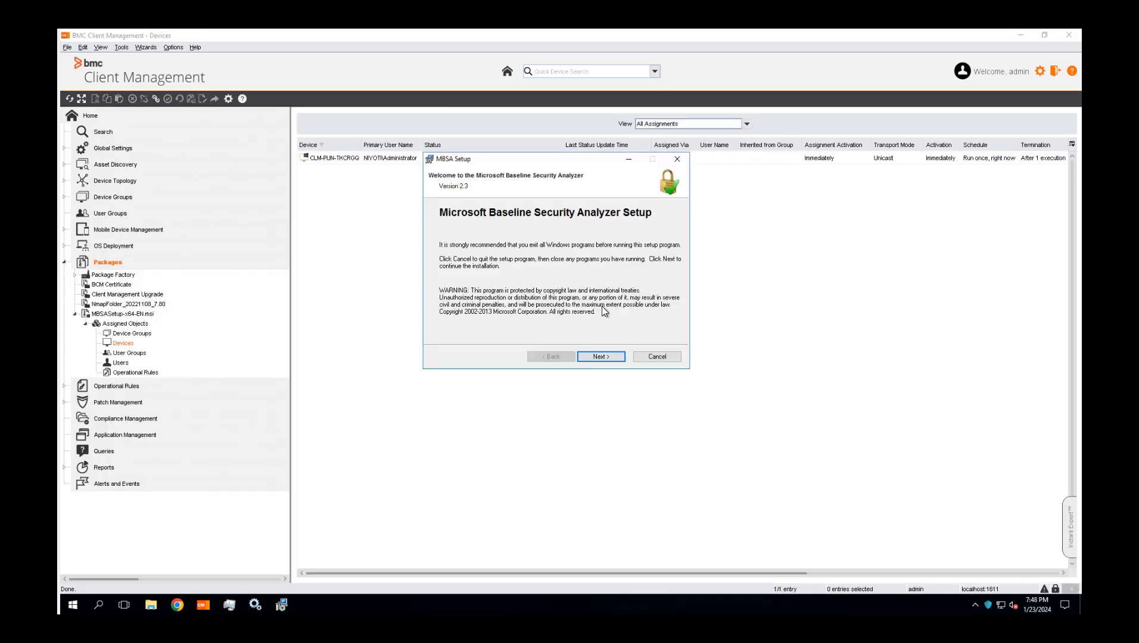
# Run through the MBSA setup, accepting the license agreement and the default destination folder, and refresh the package's device assignments
pyautogui.click(593, 355)
pyautogui.click(515, 322)
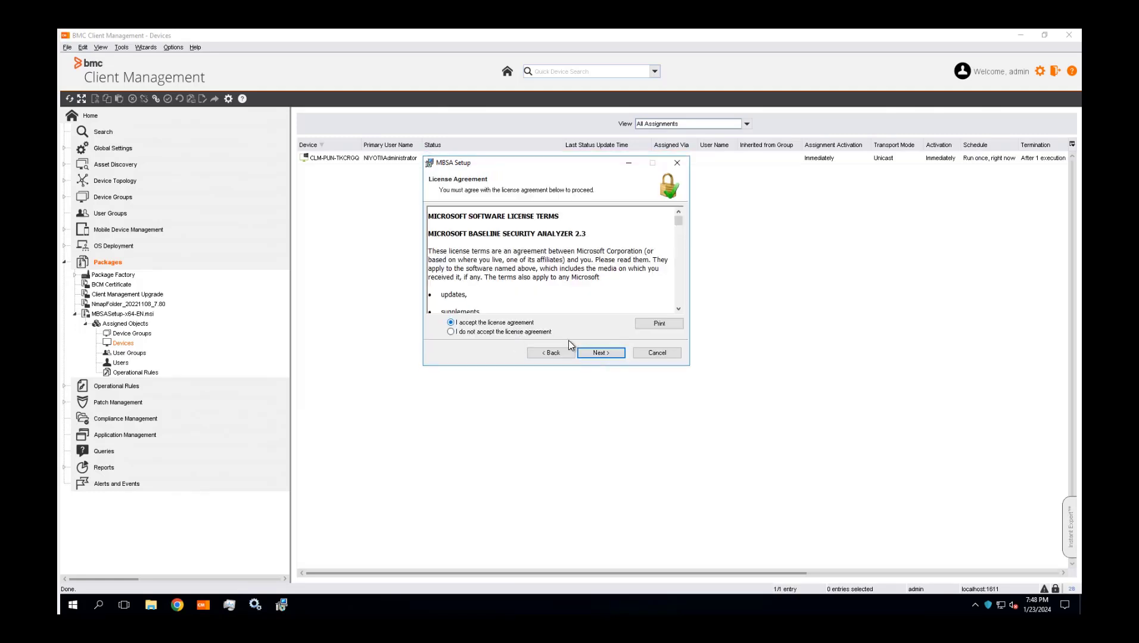
pyautogui.click(599, 352)
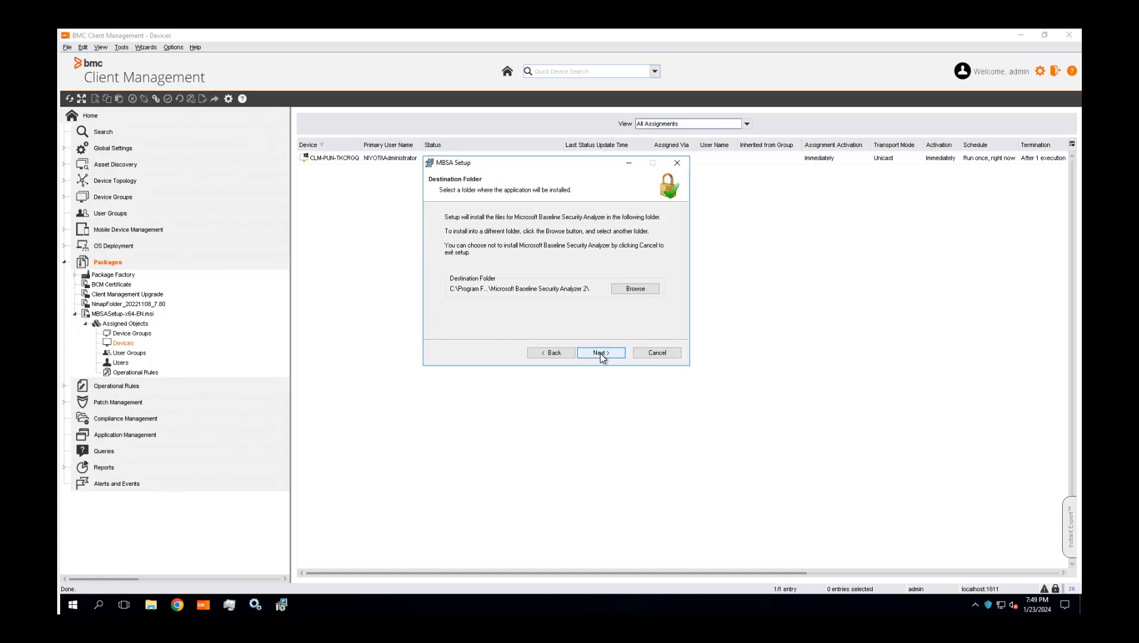
pyautogui.click(600, 354)
pyautogui.click(600, 353)
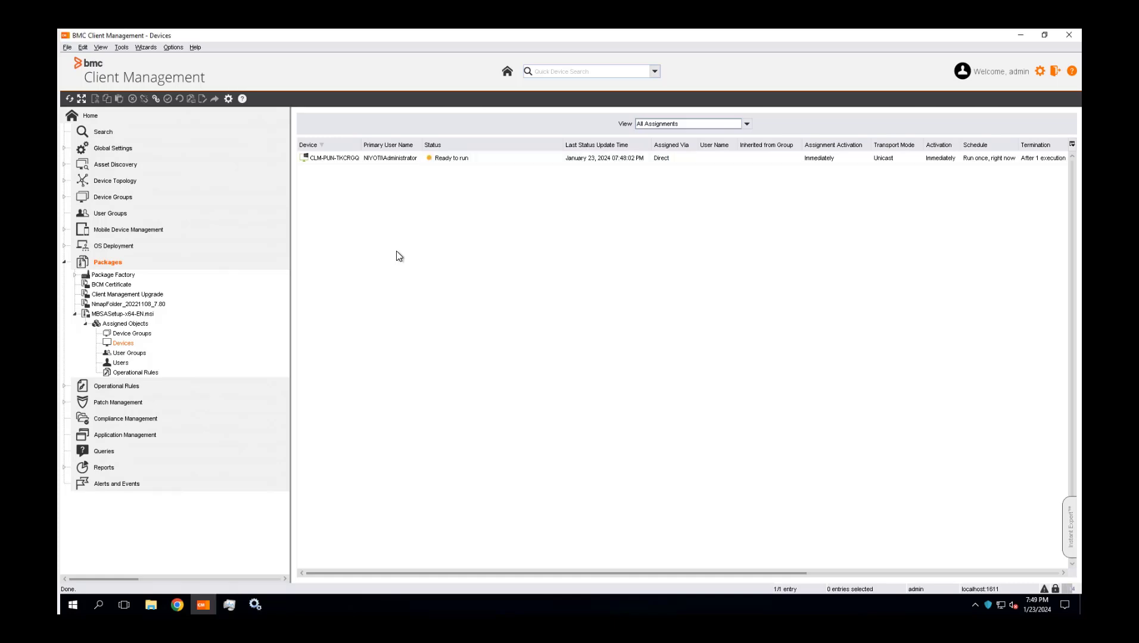
pyautogui.rightClick(399, 256)
pyautogui.click(410, 260)
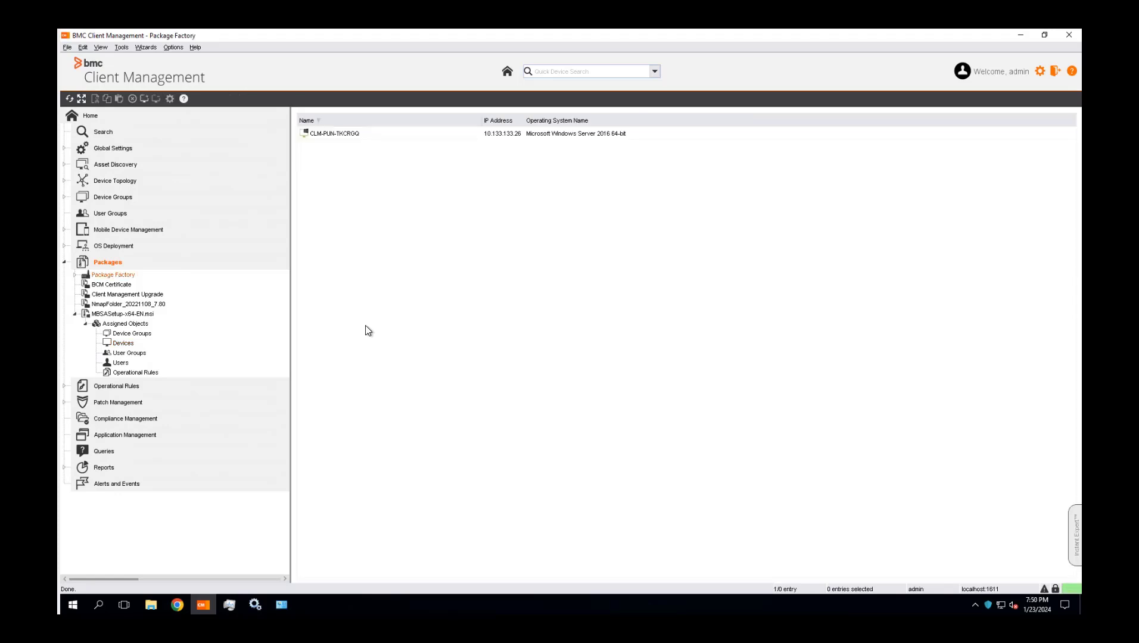
# In the package factory, set the user interface to None in the configuration of the MSI package MBSASetup-x64-EN
pyautogui.doubleClick(113, 277)
pyautogui.doubleClick(122, 285)
pyautogui.click(132, 295)
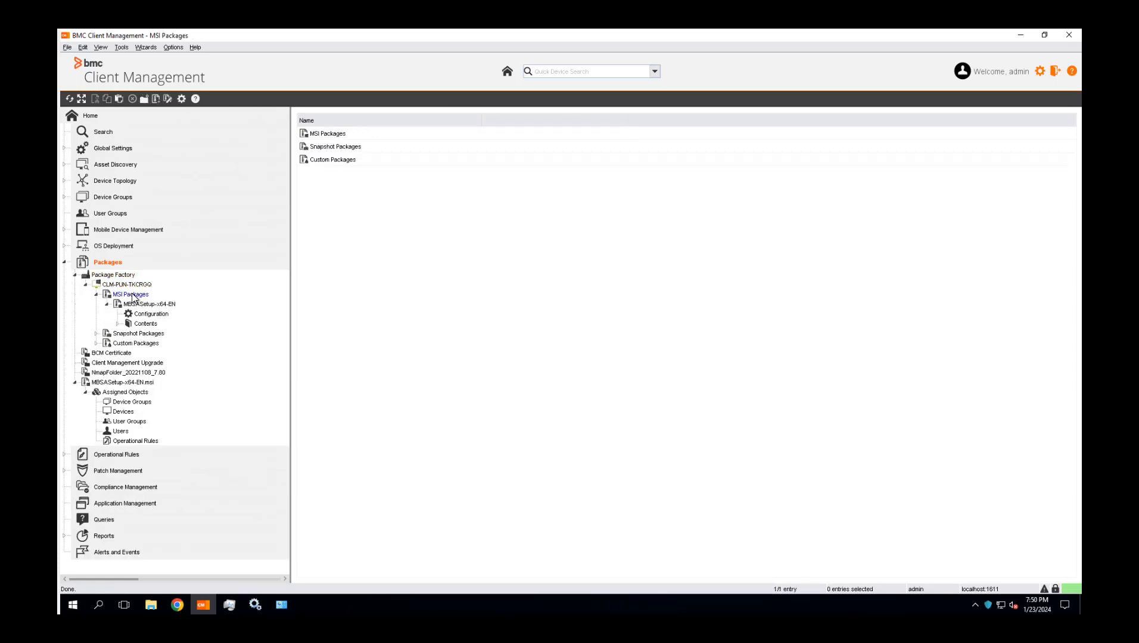
pyautogui.click(143, 304)
pyautogui.click(148, 316)
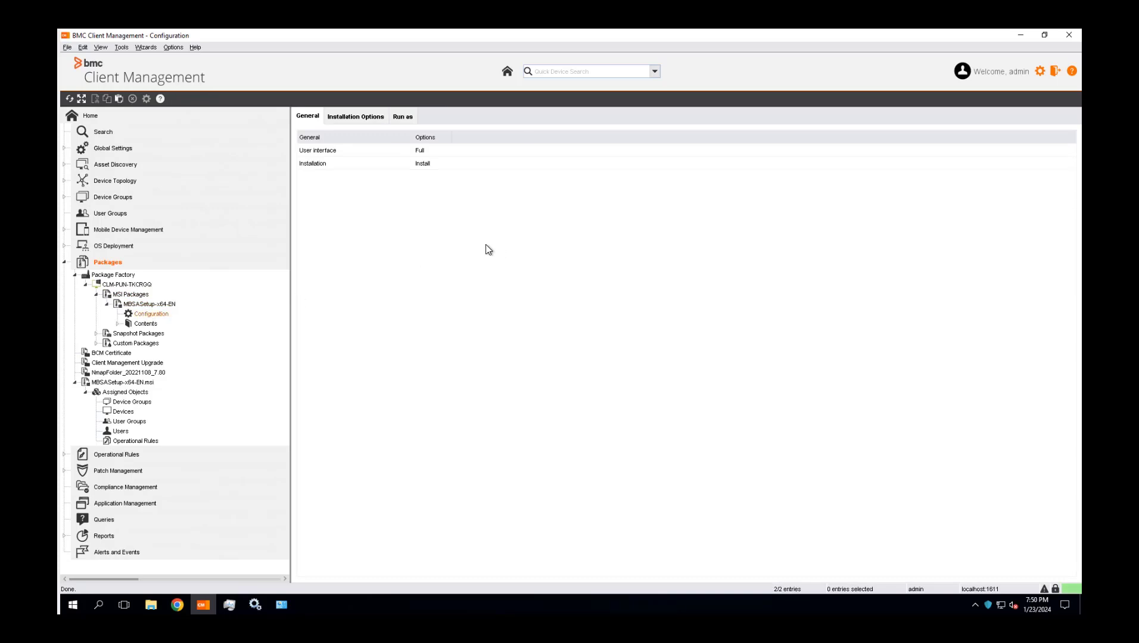
pyautogui.click(374, 153)
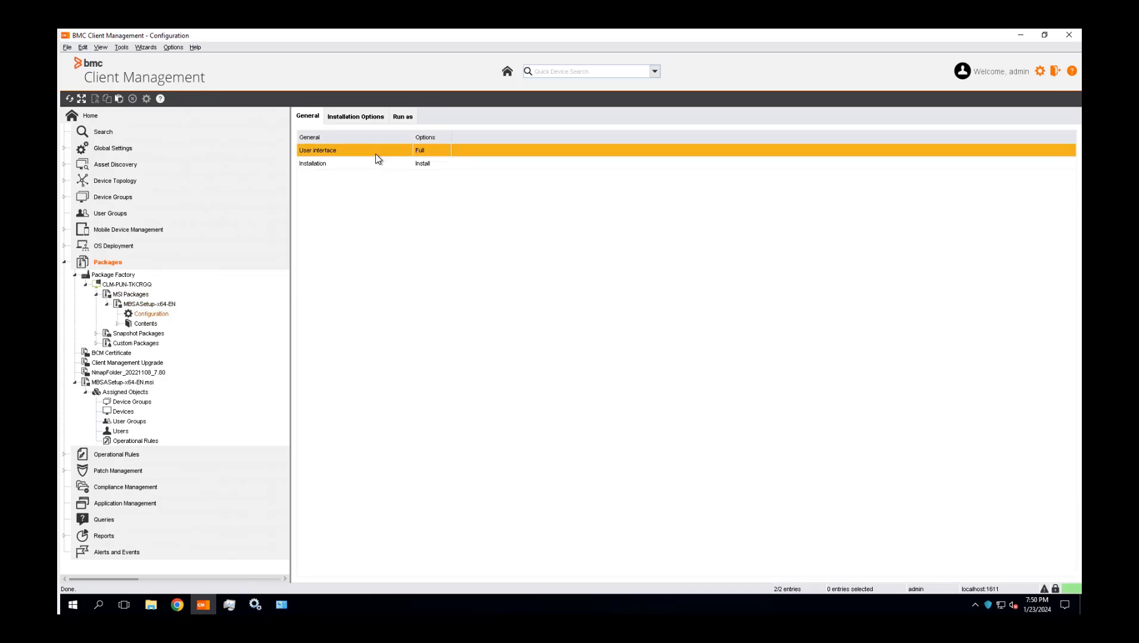
pyautogui.doubleClick(376, 153)
pyautogui.click(621, 320)
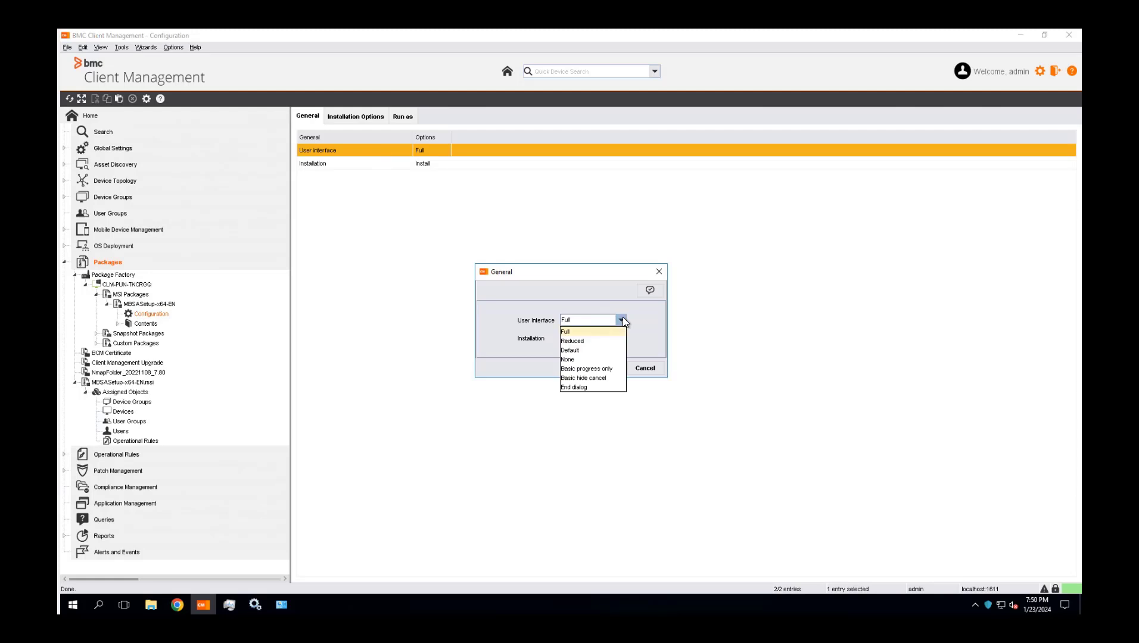
pyautogui.click(568, 359)
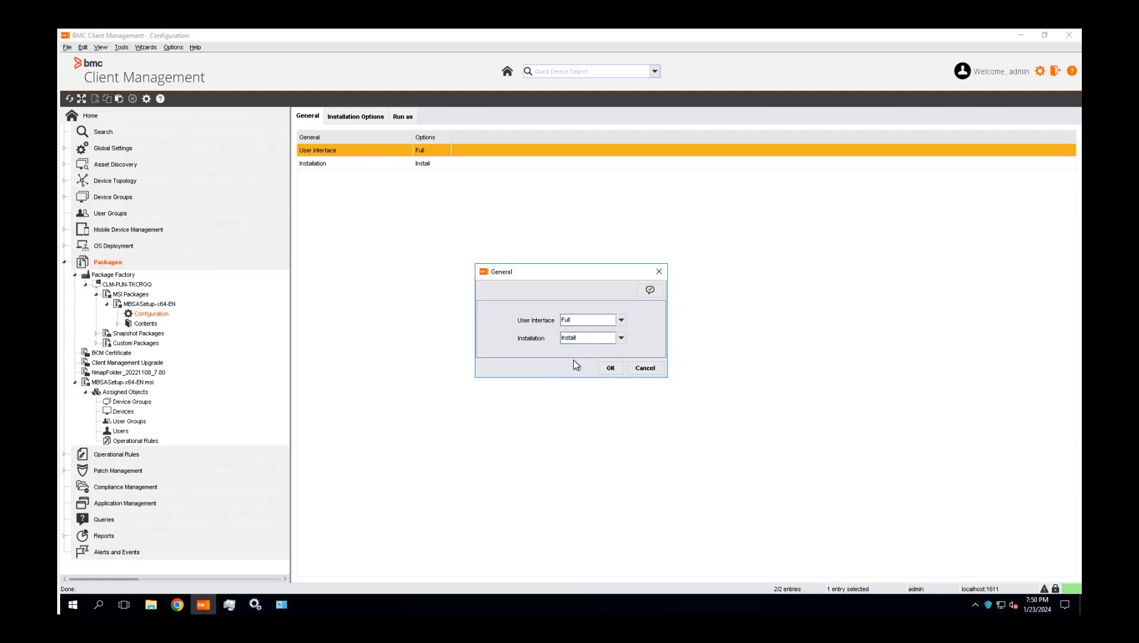
pyautogui.click(610, 368)
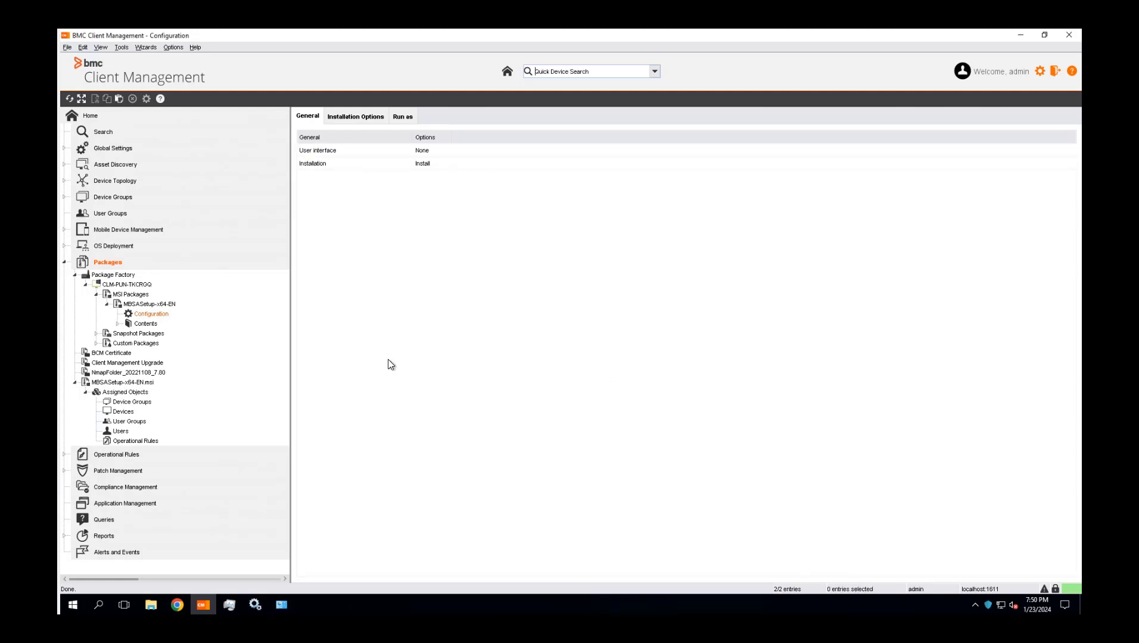
# Publish the modified MBSASetup-x64-EN package to the master and open the published MBSASetup-x64-EN.msi package
pyautogui.rightClick(149, 306)
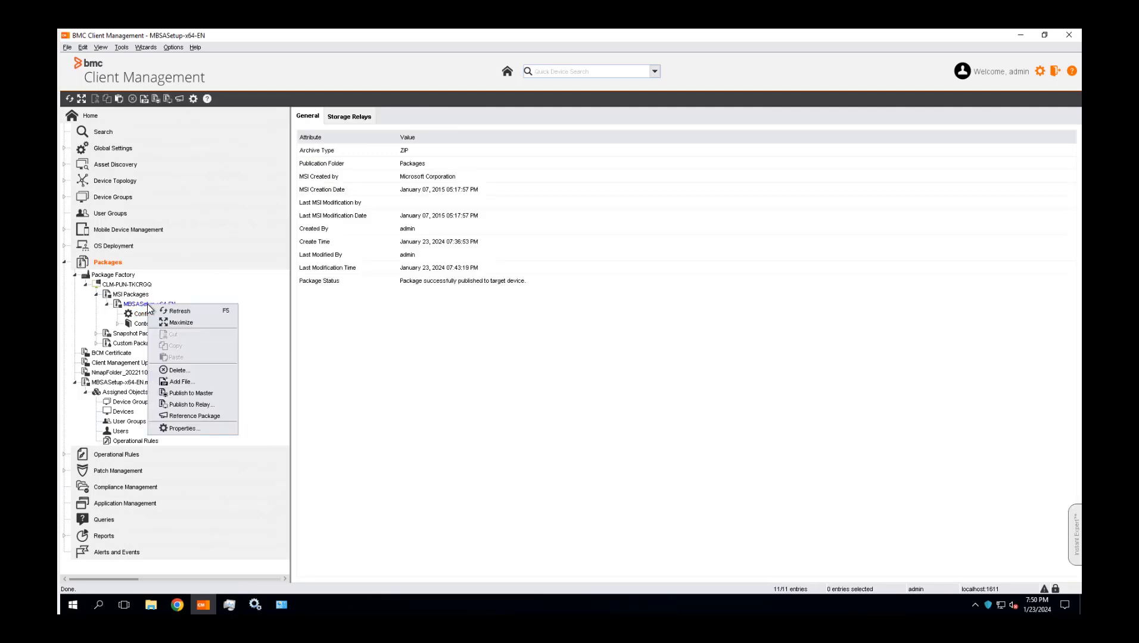
pyautogui.click(203, 393)
pyautogui.click(335, 282)
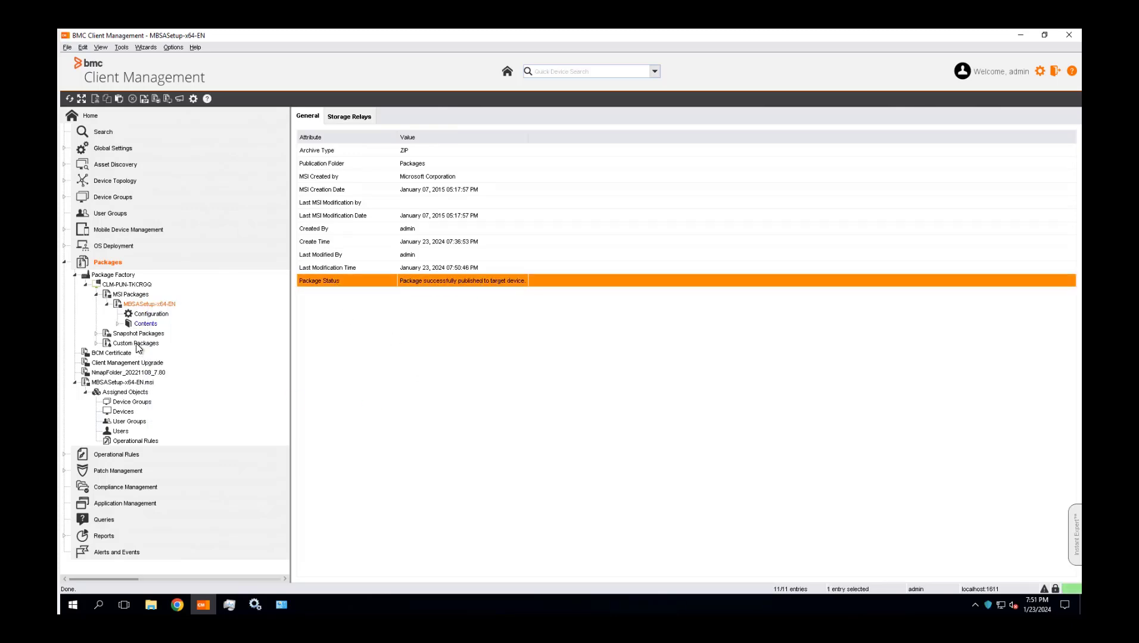
pyautogui.click(111, 384)
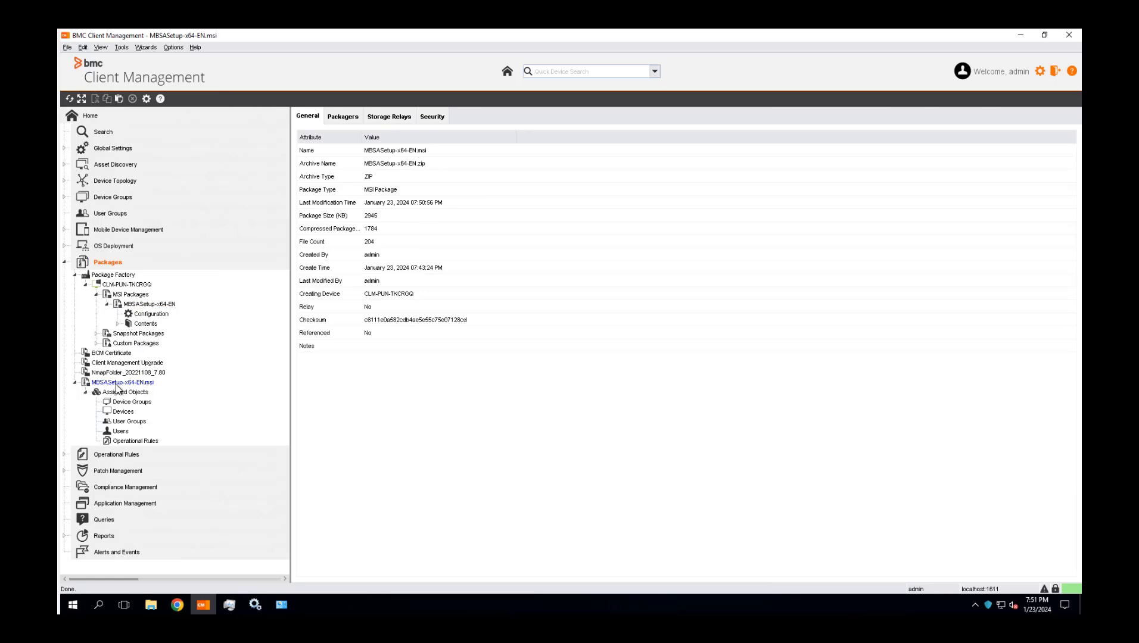
# Reassign the MBSASetup-x64-EN.msi package to its assigned device CLM-PUN-TKCRGQ and collapse that device in the package factory
pyautogui.click(125, 410)
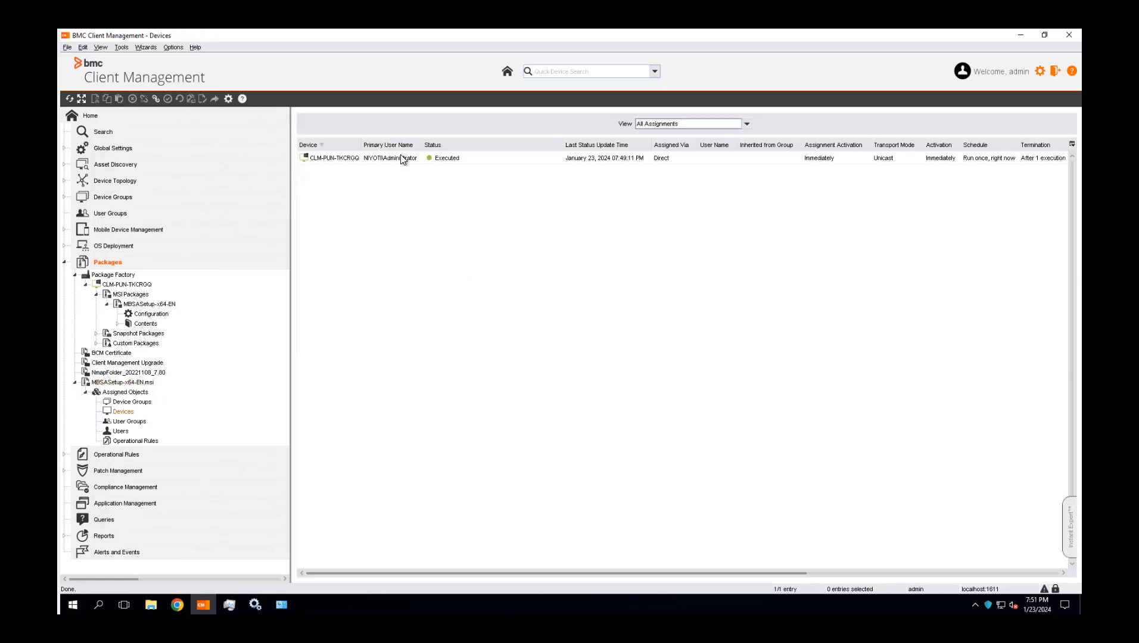
pyautogui.rightClick(392, 162)
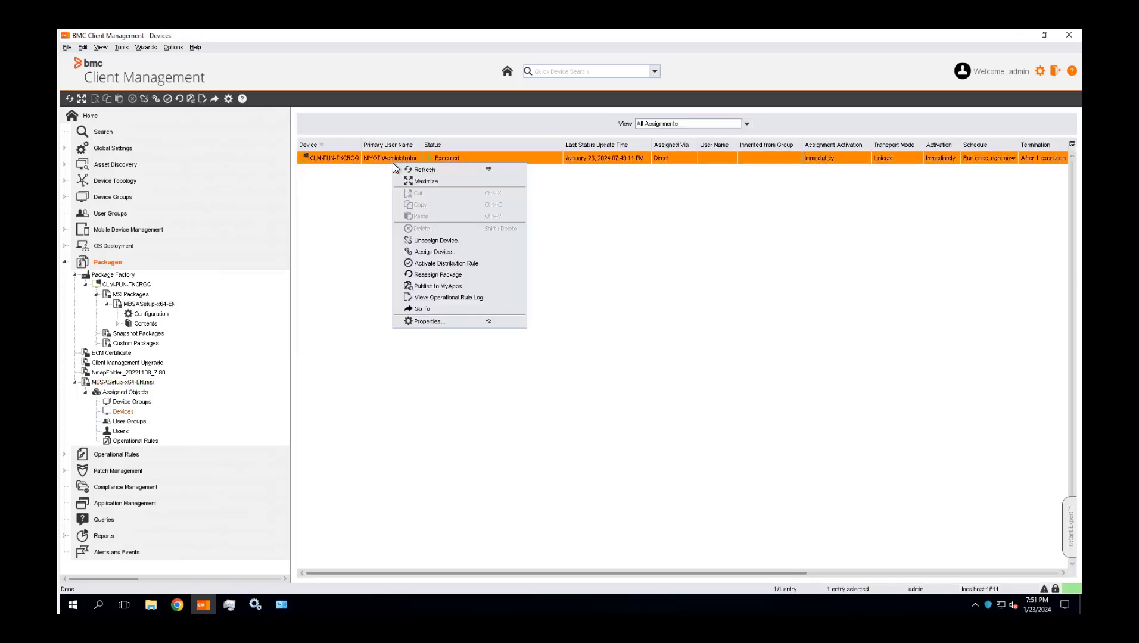
pyautogui.click(431, 275)
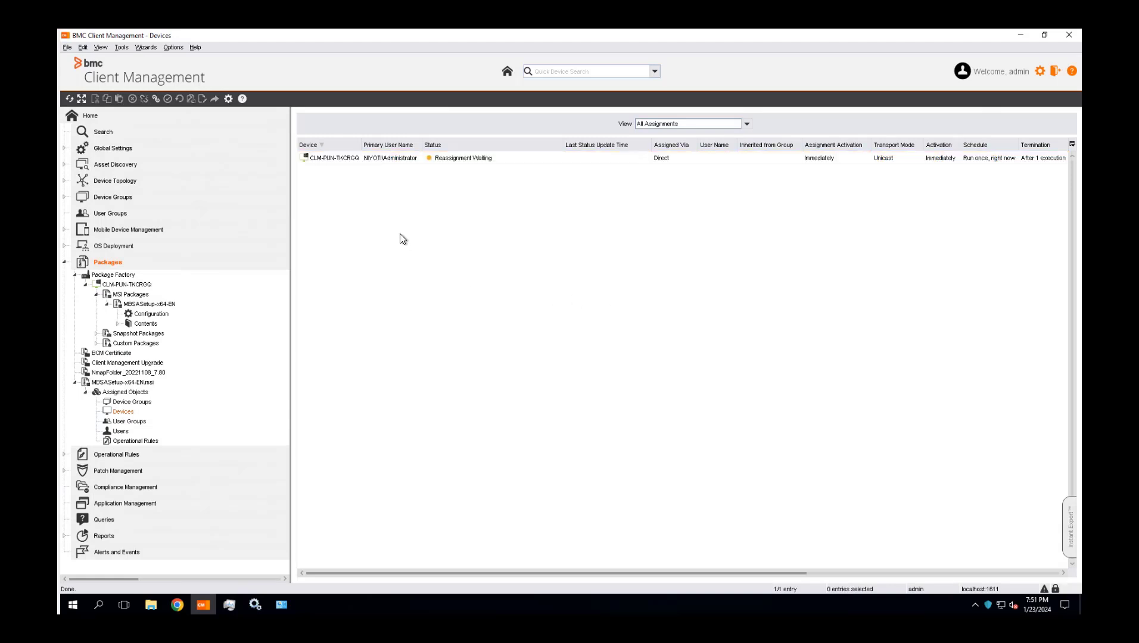
pyautogui.click(85, 284)
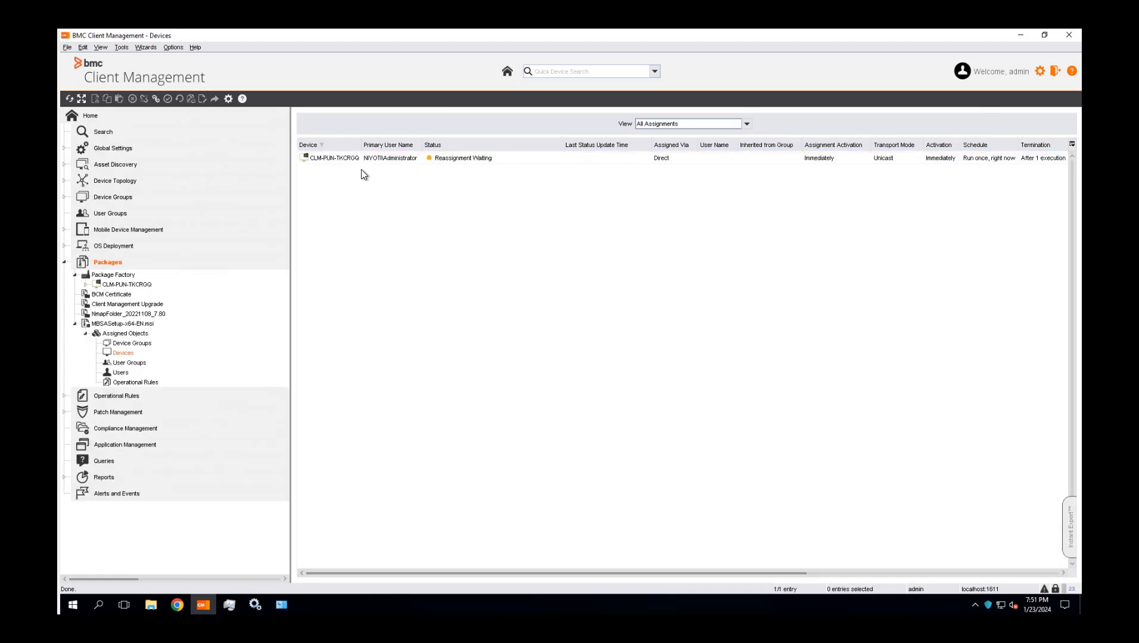
# Refresh the package's device assignments to check the reassignment status of CLM-PUN-TKCRGQ
pyautogui.click(391, 160)
pyautogui.rightClick(394, 159)
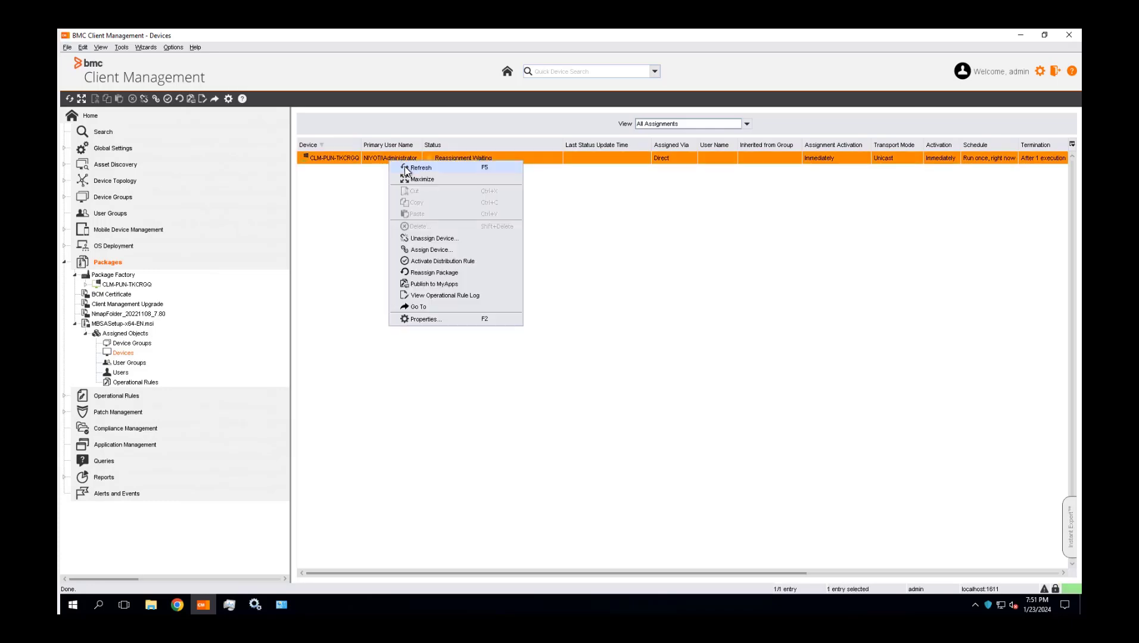
pyautogui.click(405, 166)
pyautogui.click(442, 411)
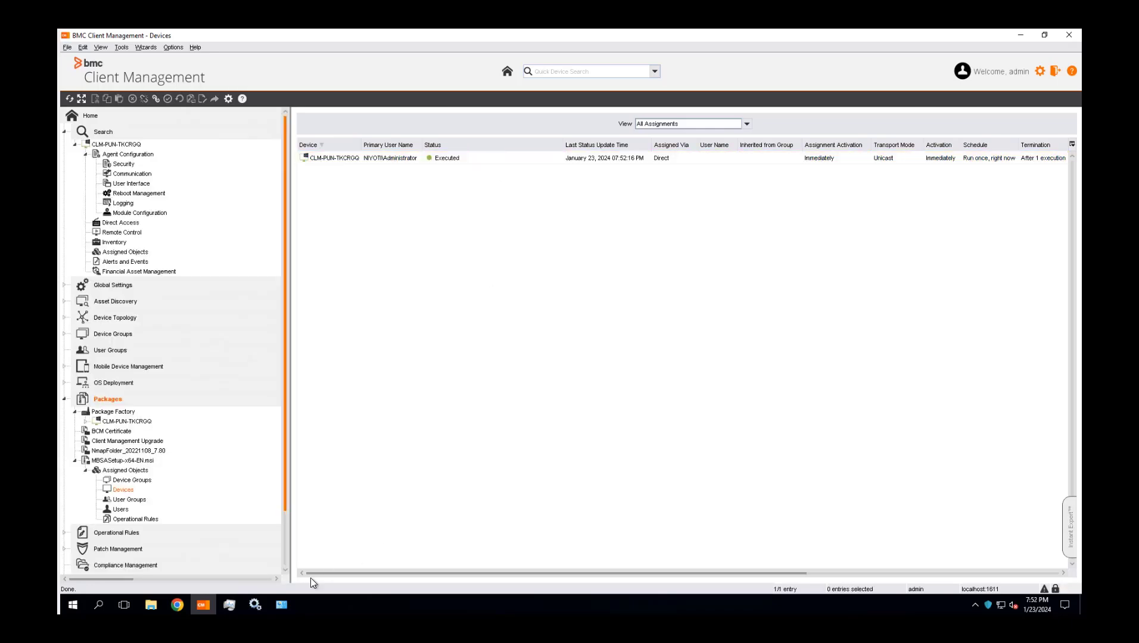
pyautogui.click(282, 605)
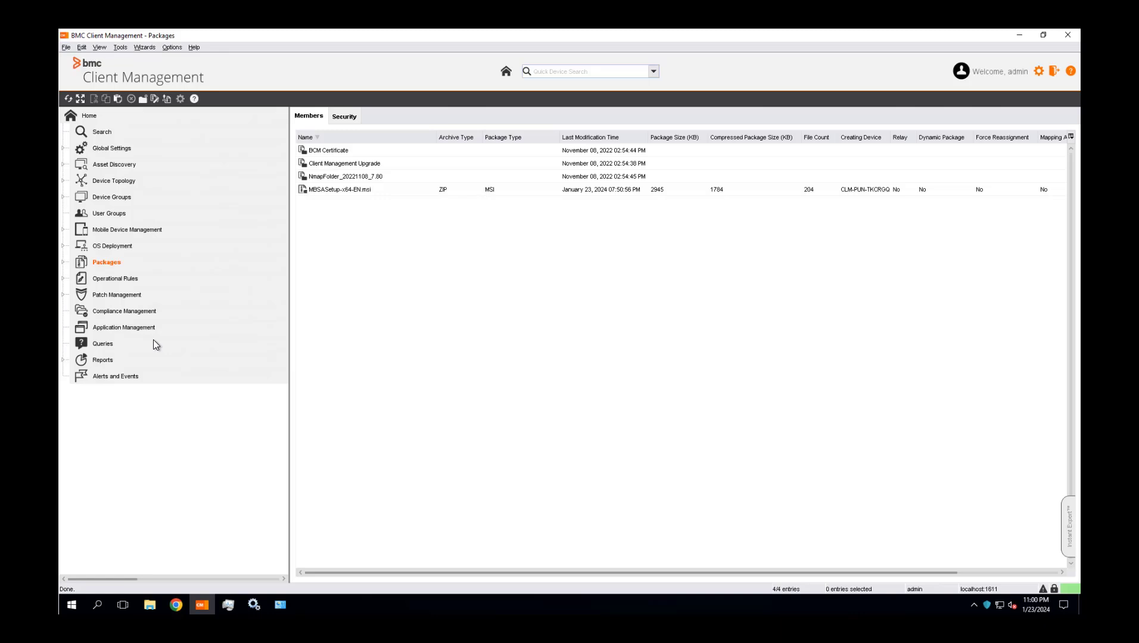
# Create a custom package named "Notepad++ Package" on CLM-PUN-TKCRGQ, keeping compression enabled and the ZIP archive type
pyautogui.doubleClick(105, 263)
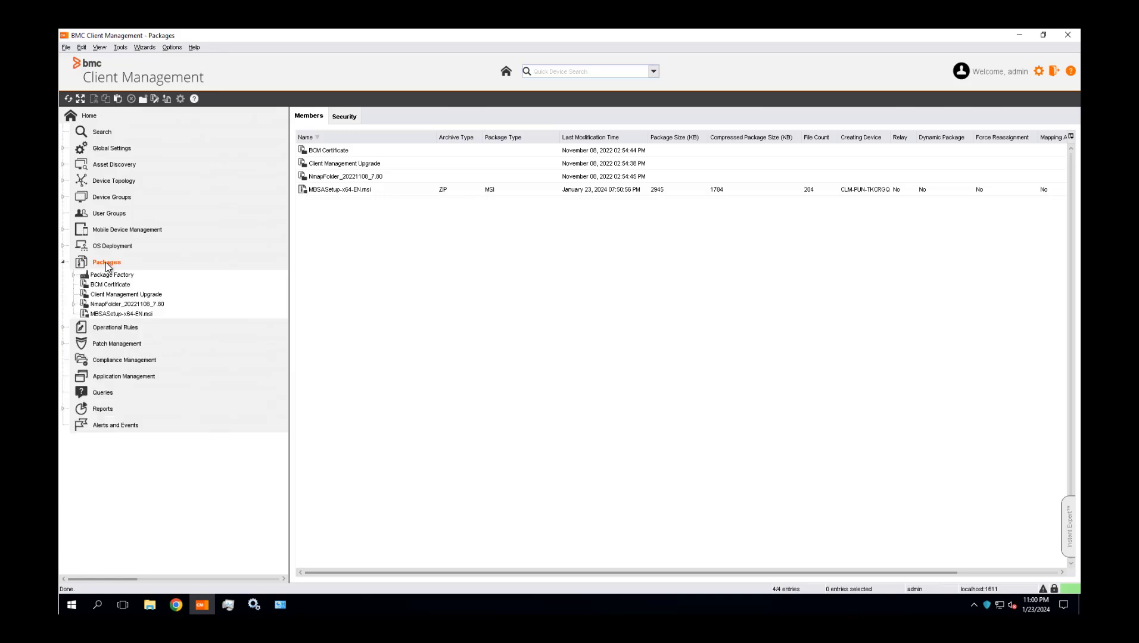
pyautogui.rightClick(105, 263)
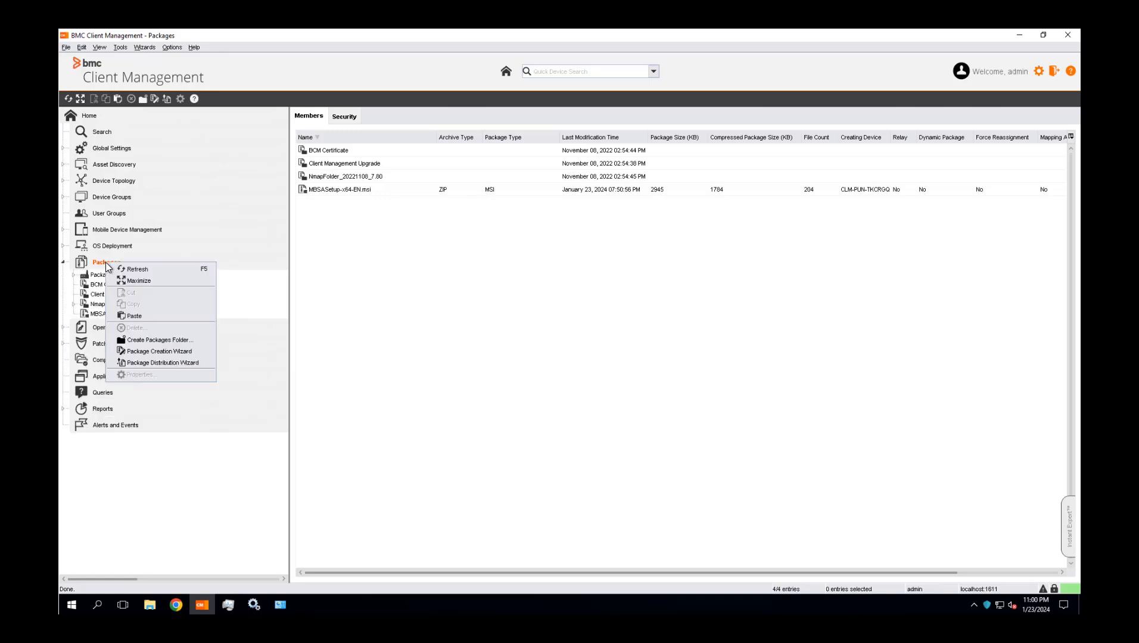
pyautogui.click(146, 351)
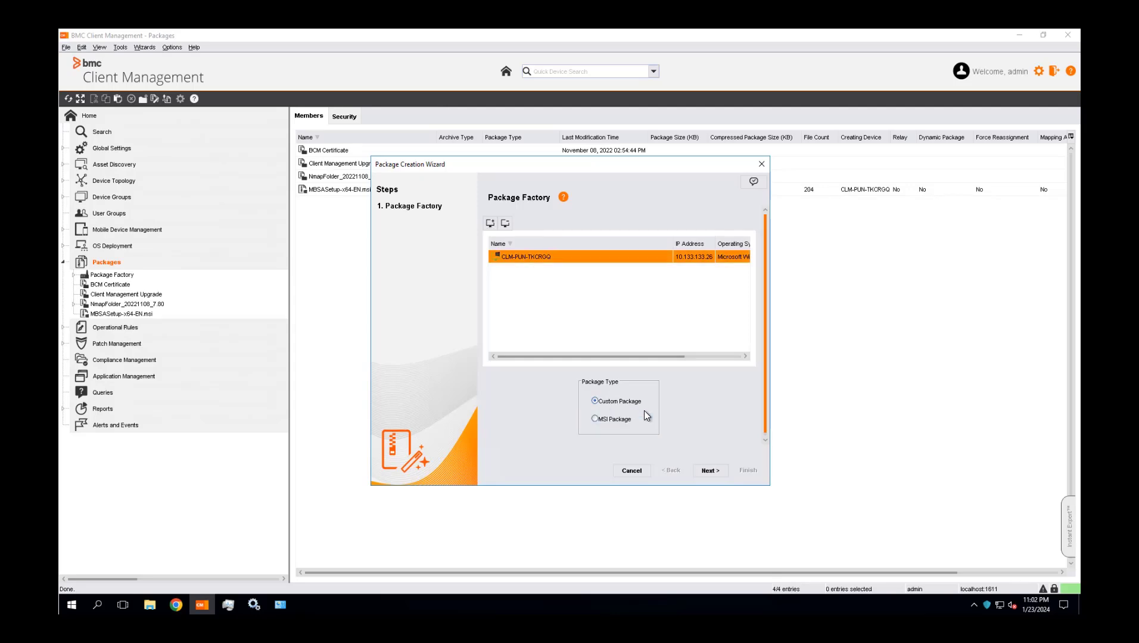
pyautogui.click(709, 470)
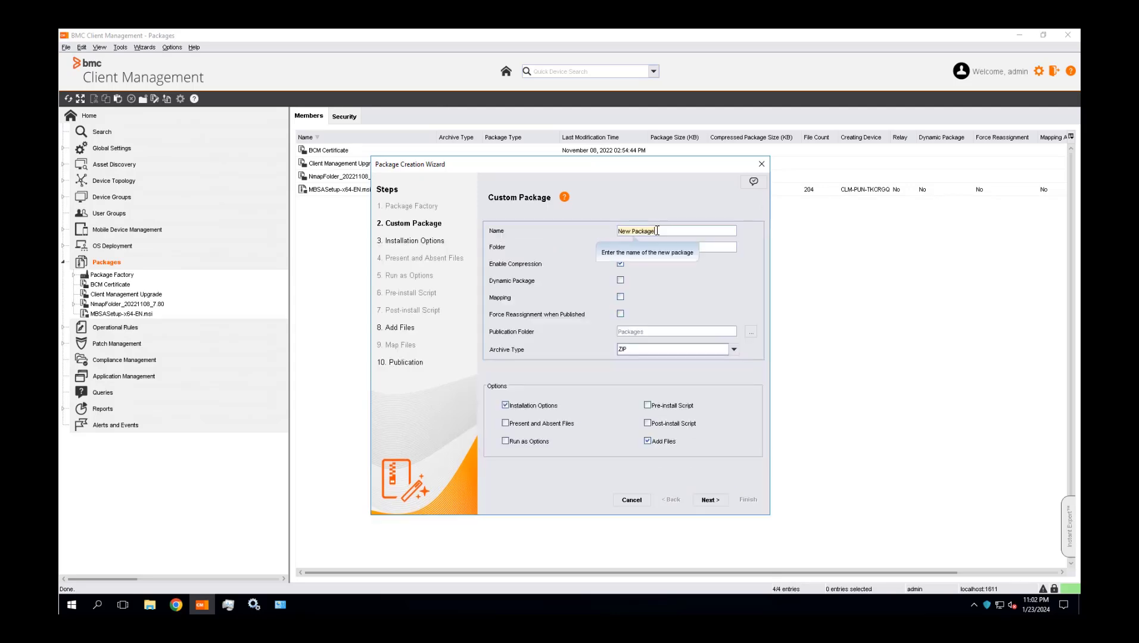
pyautogui.write('Notepad++ ')
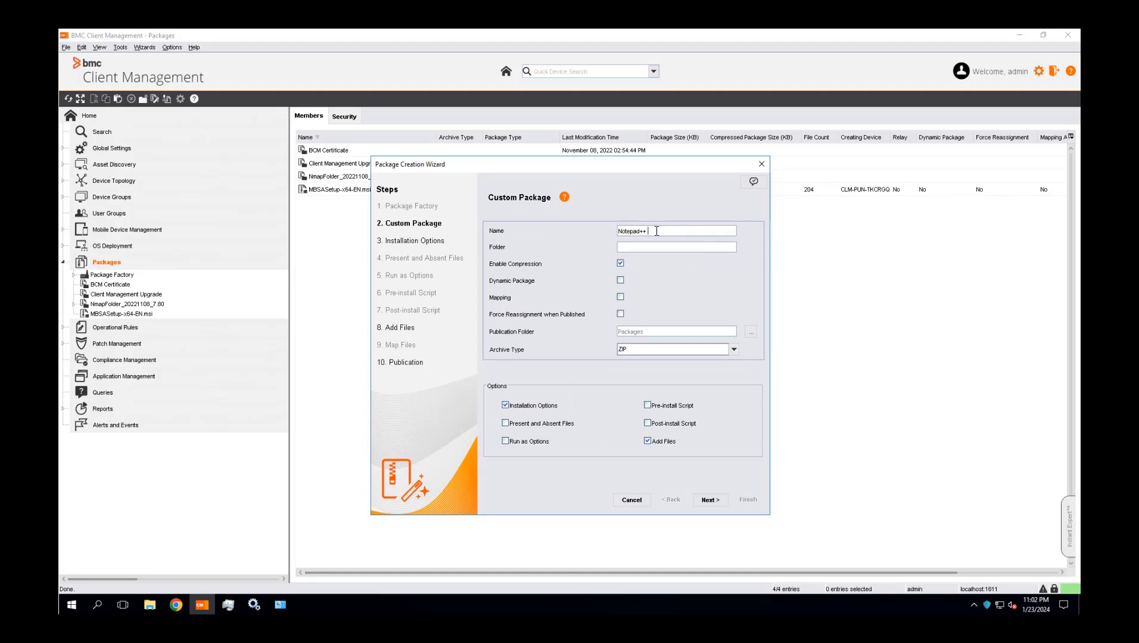
pyautogui.write('Package')
pyautogui.press('Tab')
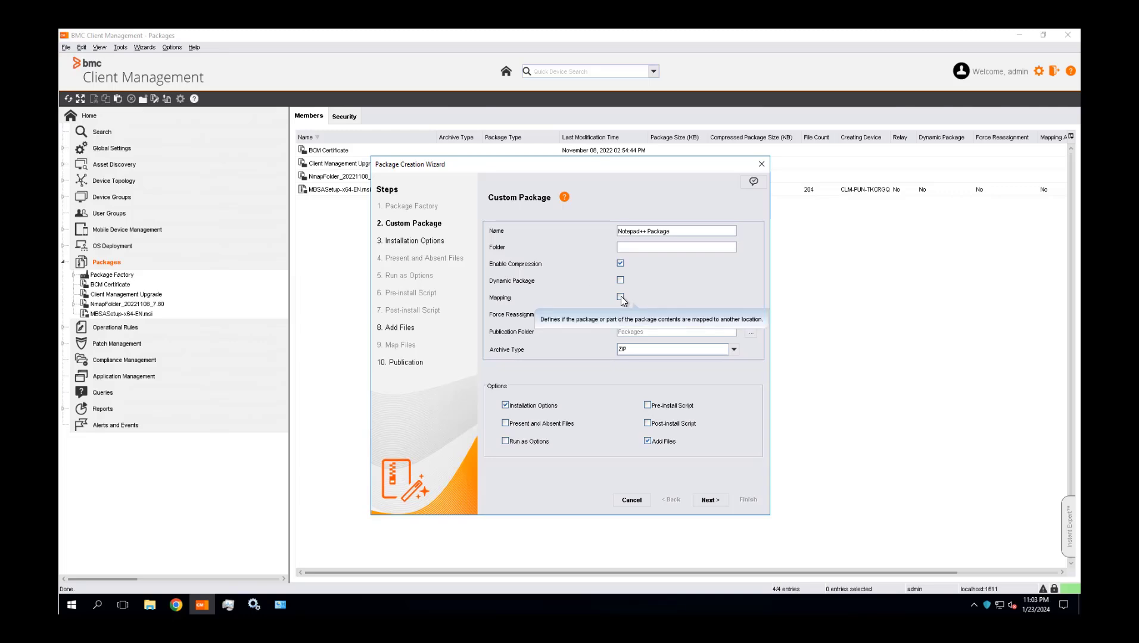
pyautogui.click(621, 350)
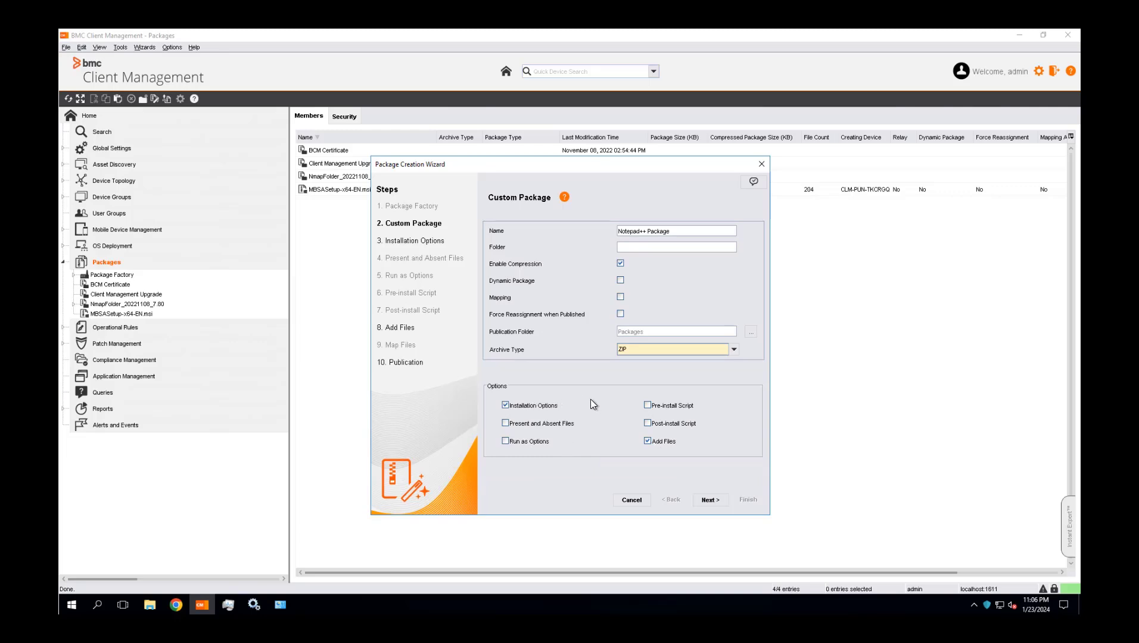
pyautogui.click(706, 501)
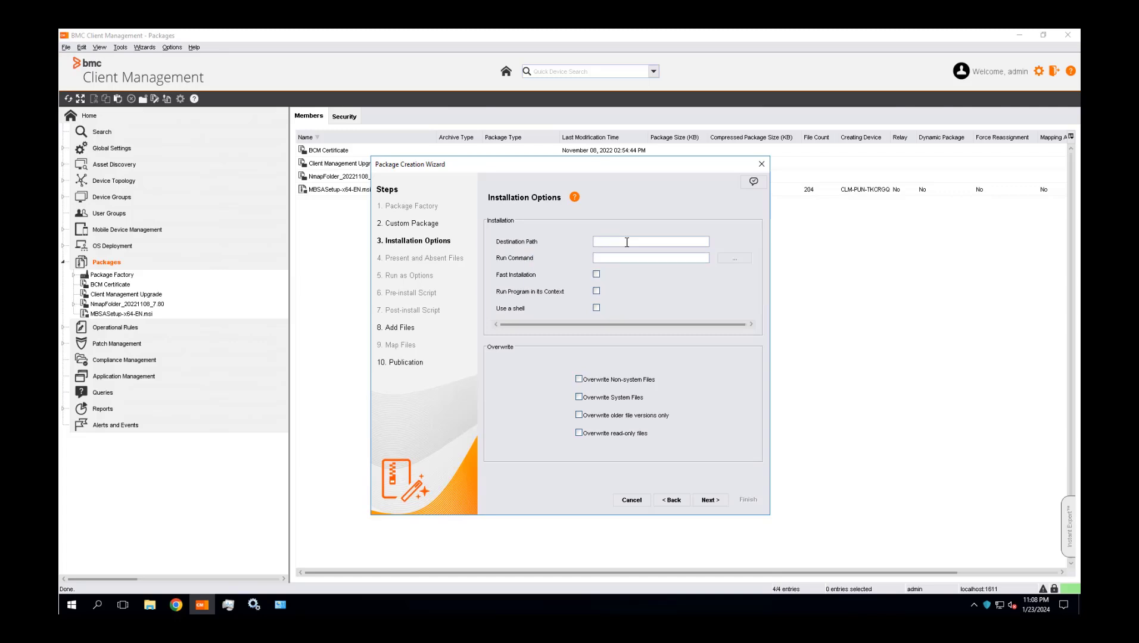
# Fill in the destination path in the installation options and enable overwriting of non-system, system and read-only files
pyautogui.write('C:\\Temp')
pyautogui.click(608, 379)
pyautogui.click(608, 398)
pyautogui.click(613, 433)
pyautogui.click(710, 501)
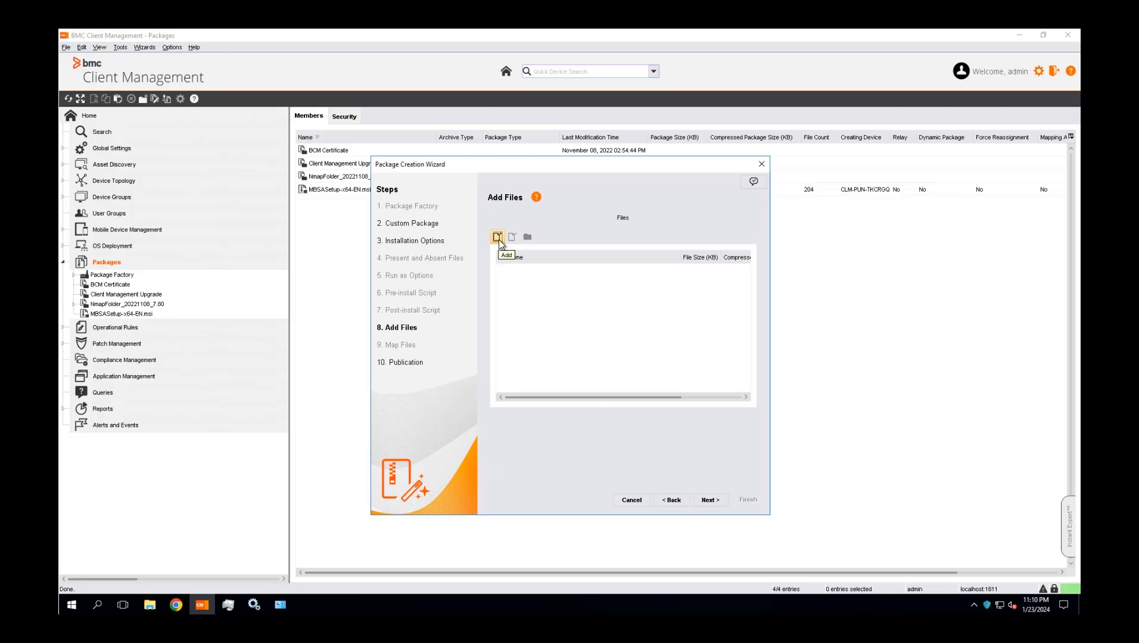
# Add the Notepad++ x64 installer from the Packages folder on drive C to the package files
pyautogui.click(498, 238)
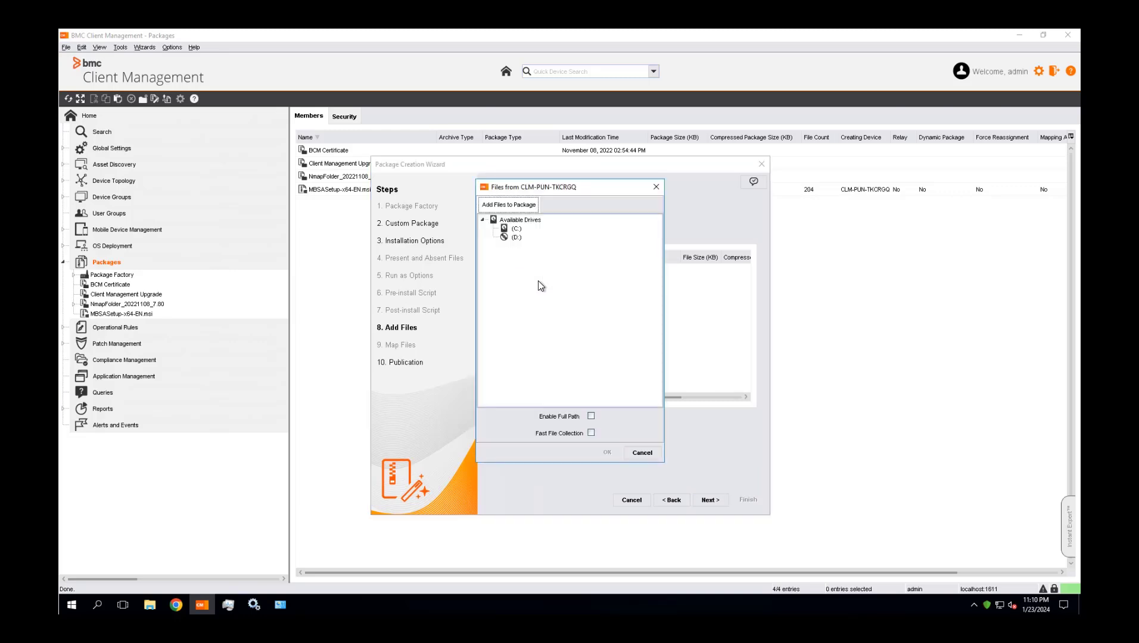
pyautogui.doubleClick(516, 230)
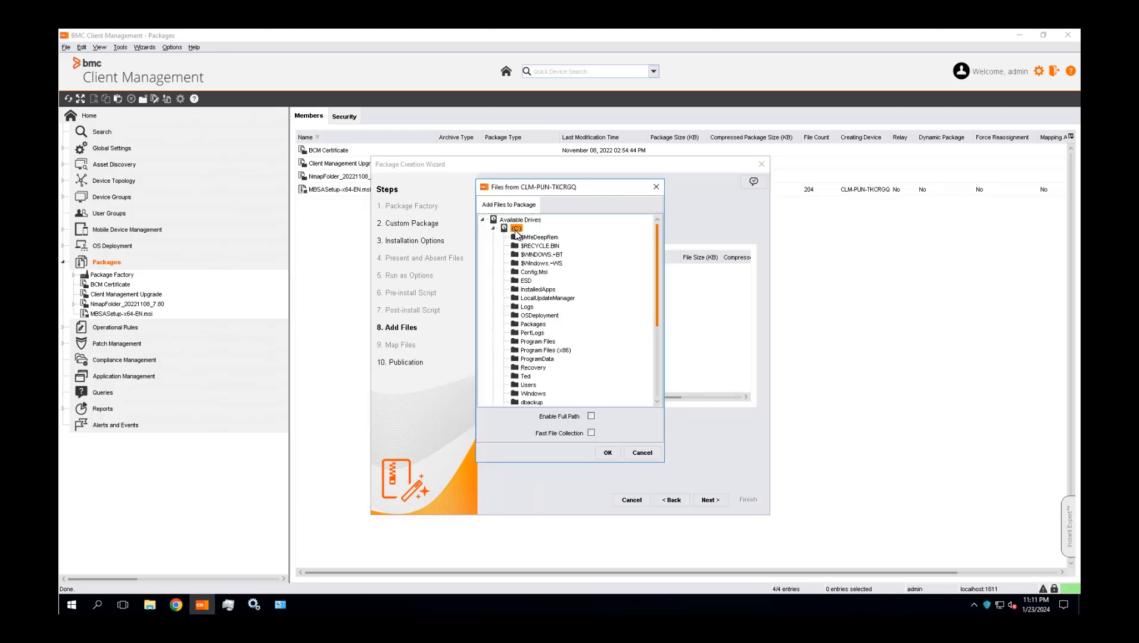
pyautogui.doubleClick(532, 324)
pyautogui.click(554, 359)
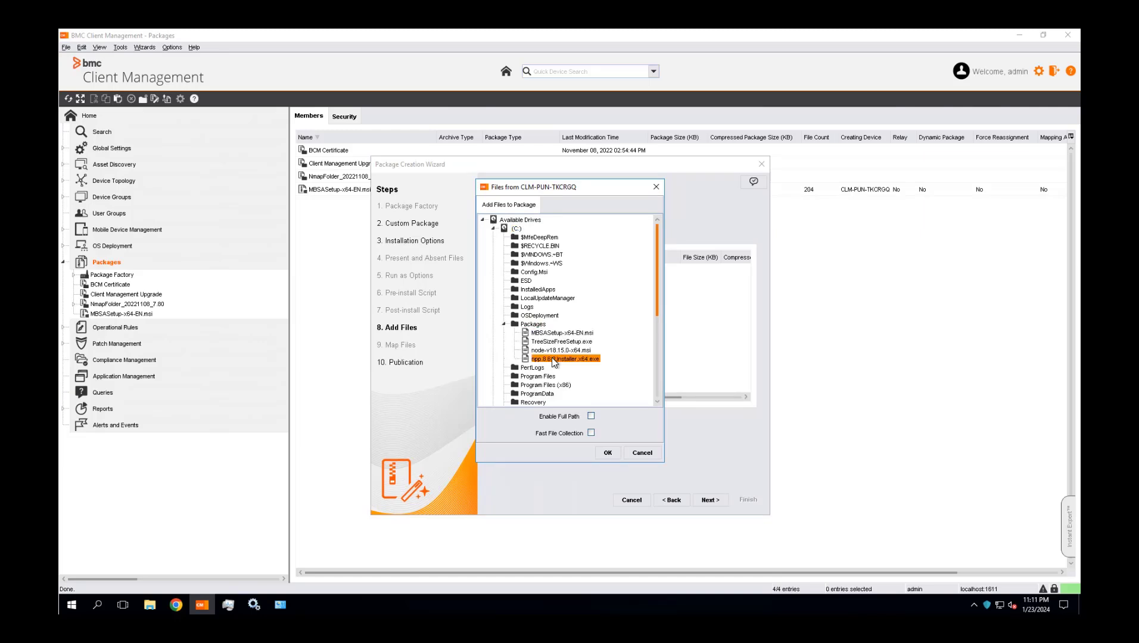
pyautogui.click(609, 453)
pyautogui.click(708, 499)
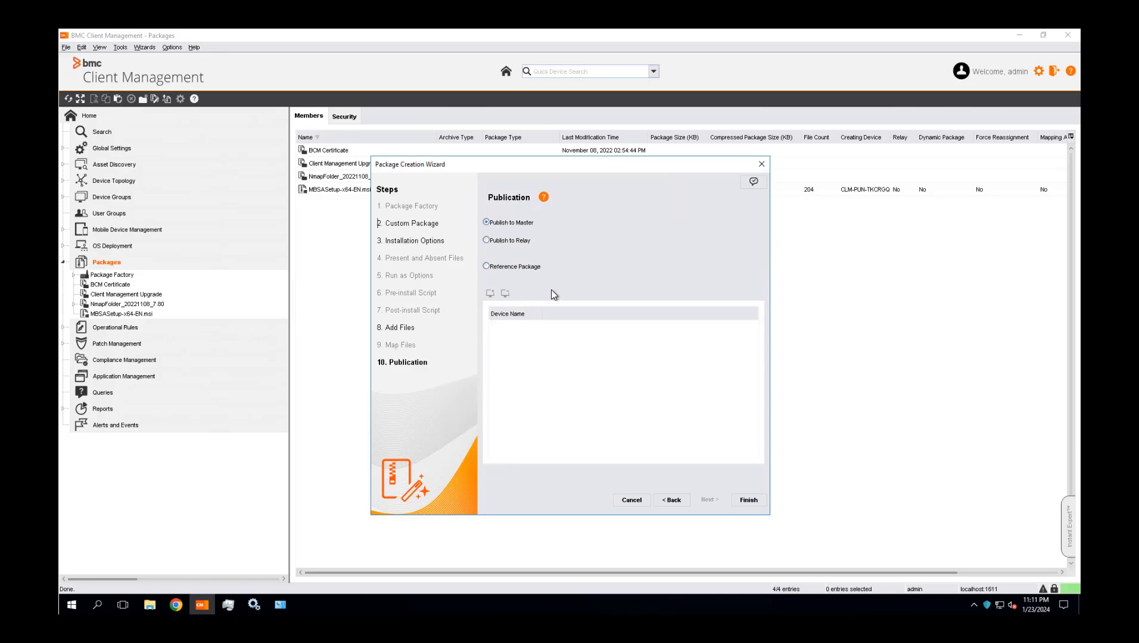
# Finish the custom package with publication to the master and choose to deploy the package
pyautogui.click(749, 499)
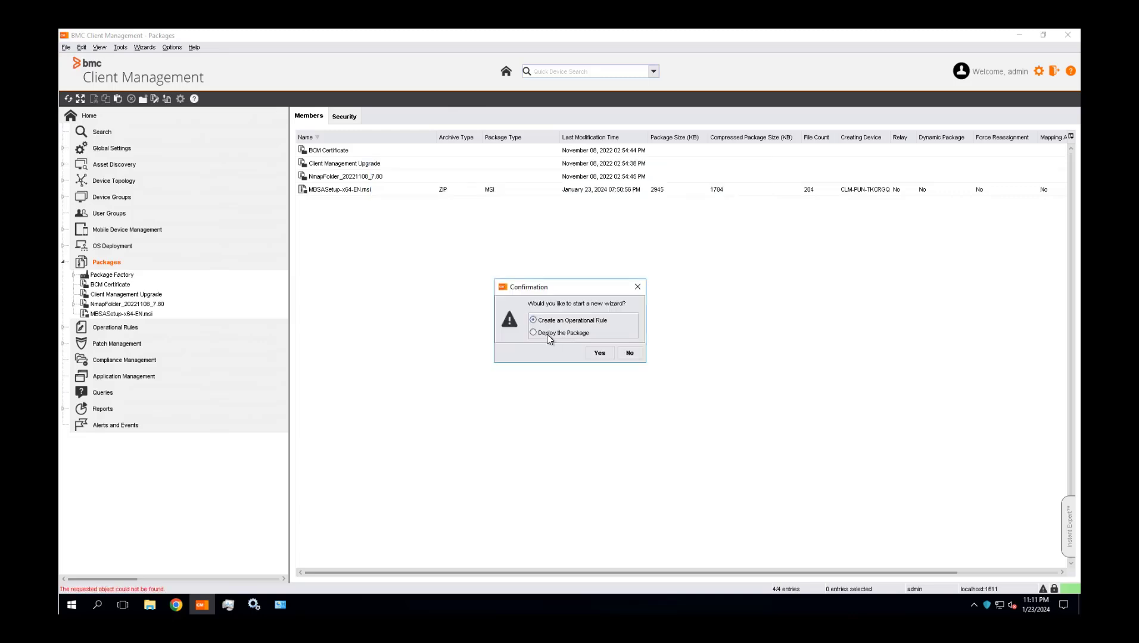
pyautogui.click(553, 334)
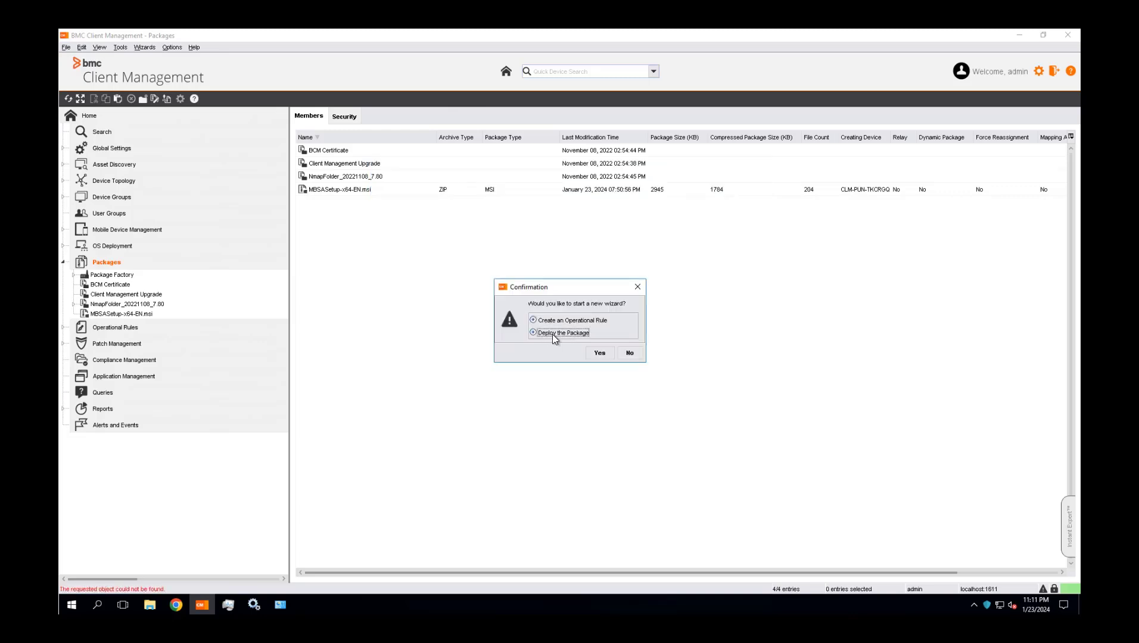
pyautogui.click(599, 354)
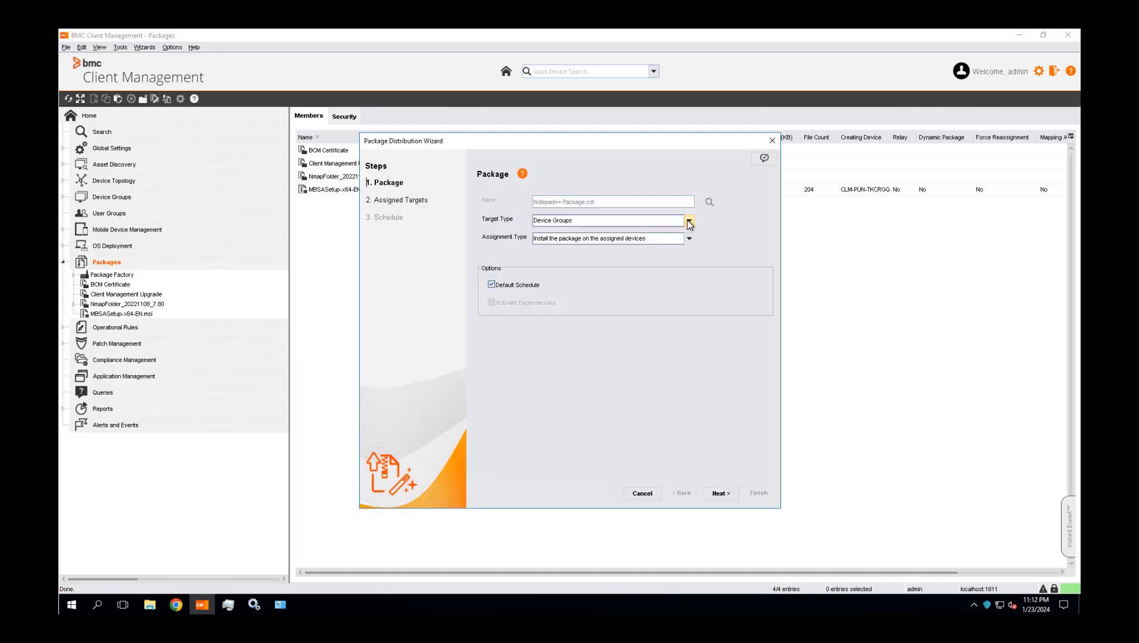
# Set the target type of the Notepad++ package distribution to Devices, keeping installation on the assigned devices and the default schedule
pyautogui.click(689, 221)
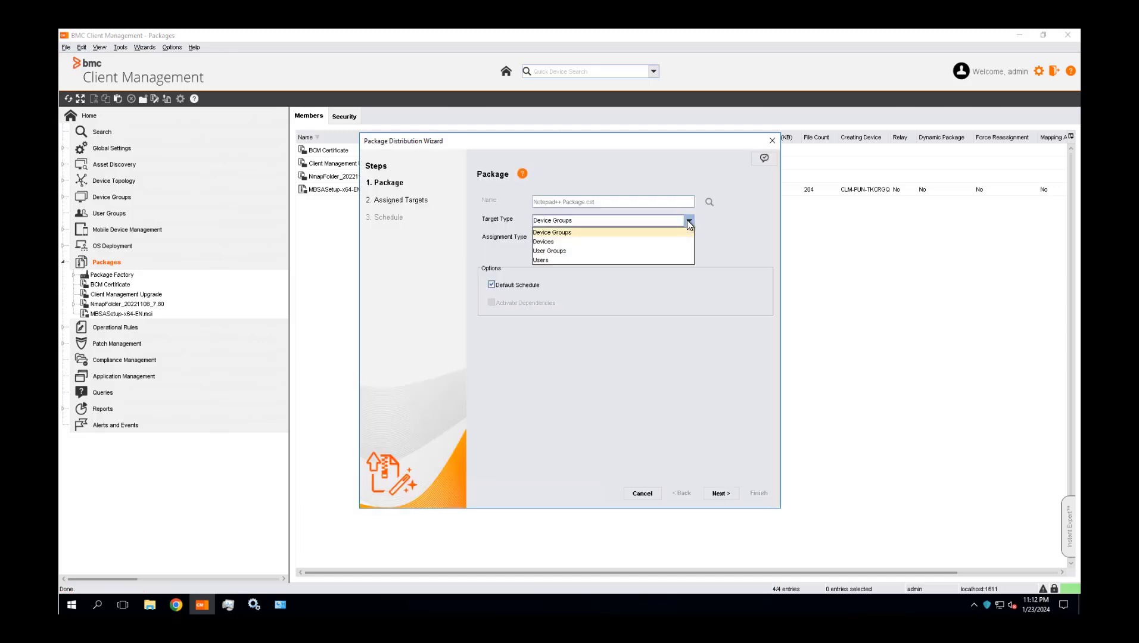
pyautogui.click(543, 242)
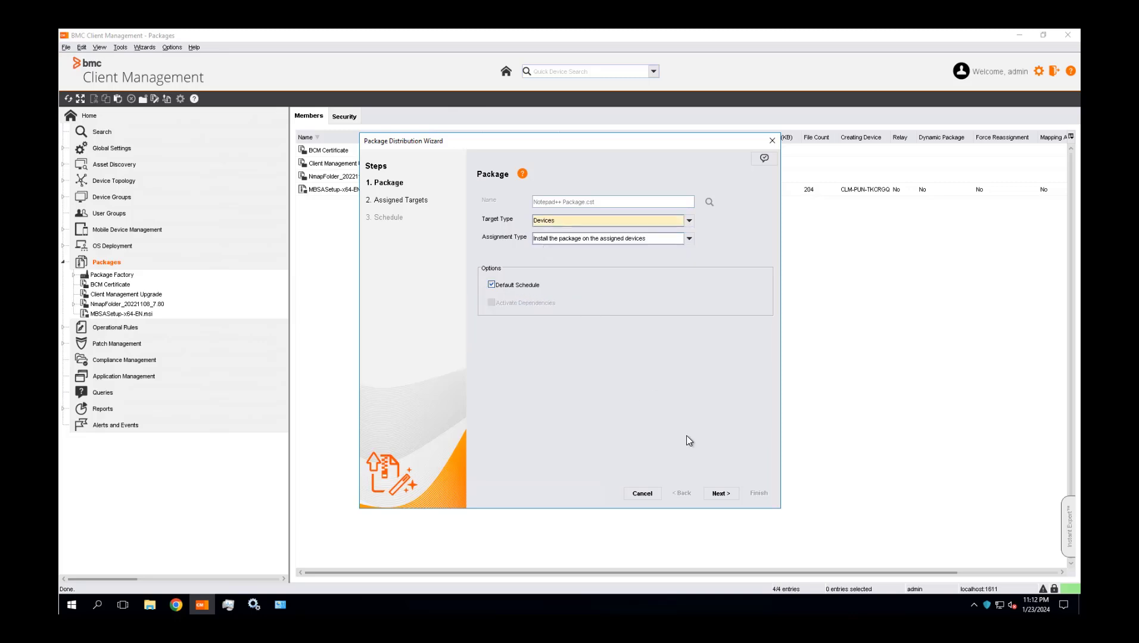
pyautogui.click(720, 494)
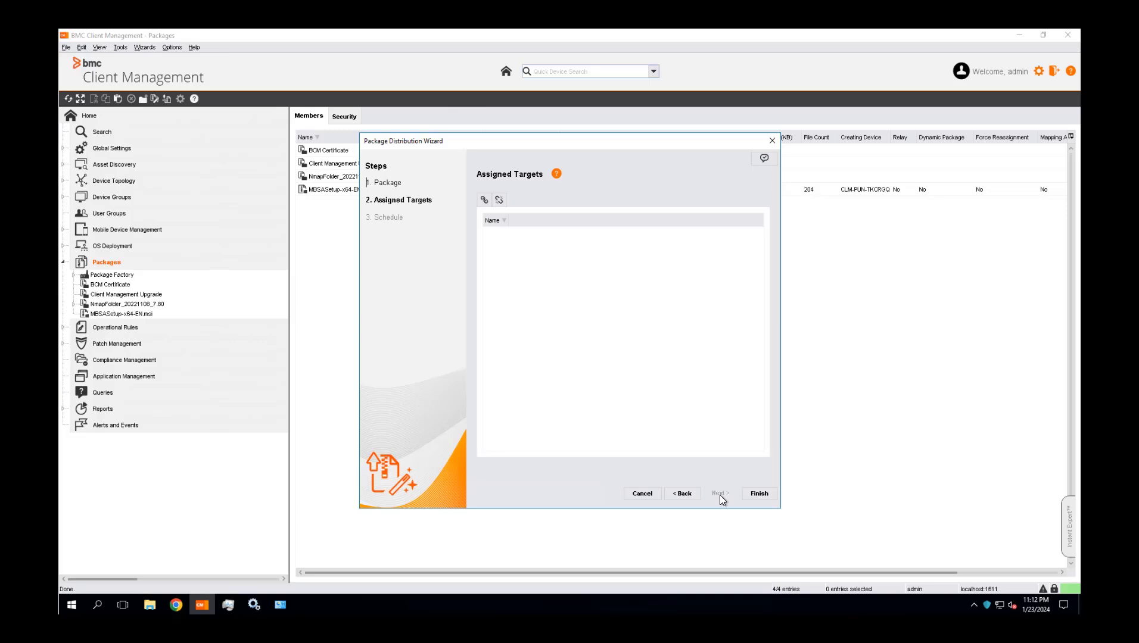
# Add CLM-PUN-TKCRGQ as the assigned target, finish the Notepad++ package distribution and go to the package
pyautogui.click(484, 200)
pyautogui.click(463, 338)
pyautogui.click(539, 256)
pyautogui.click(643, 425)
pyautogui.click(762, 494)
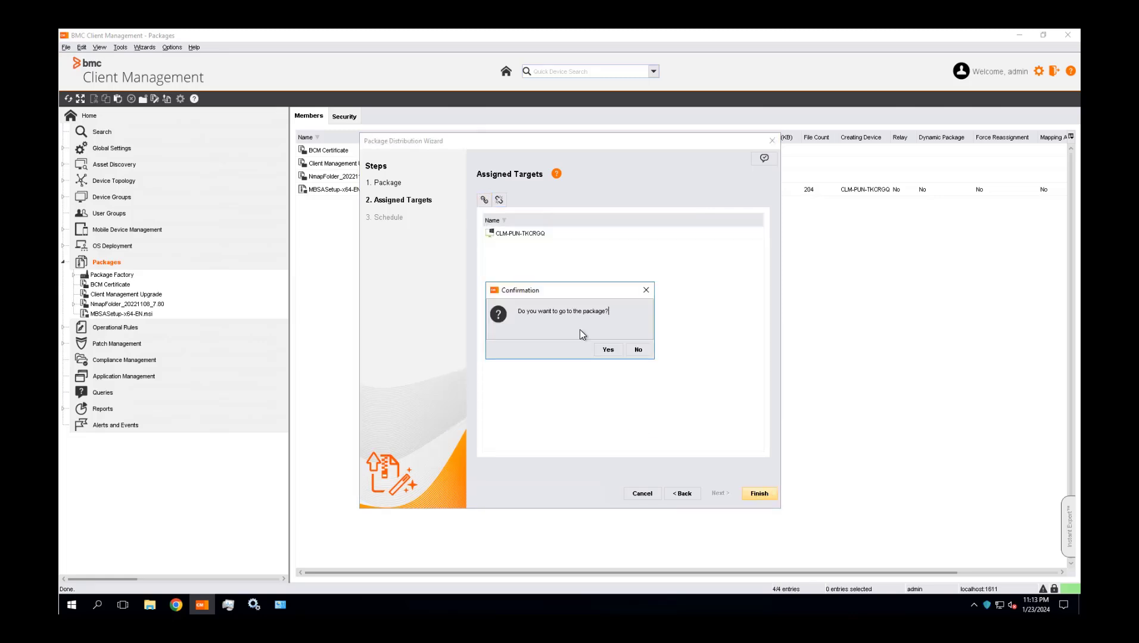
pyautogui.click(606, 350)
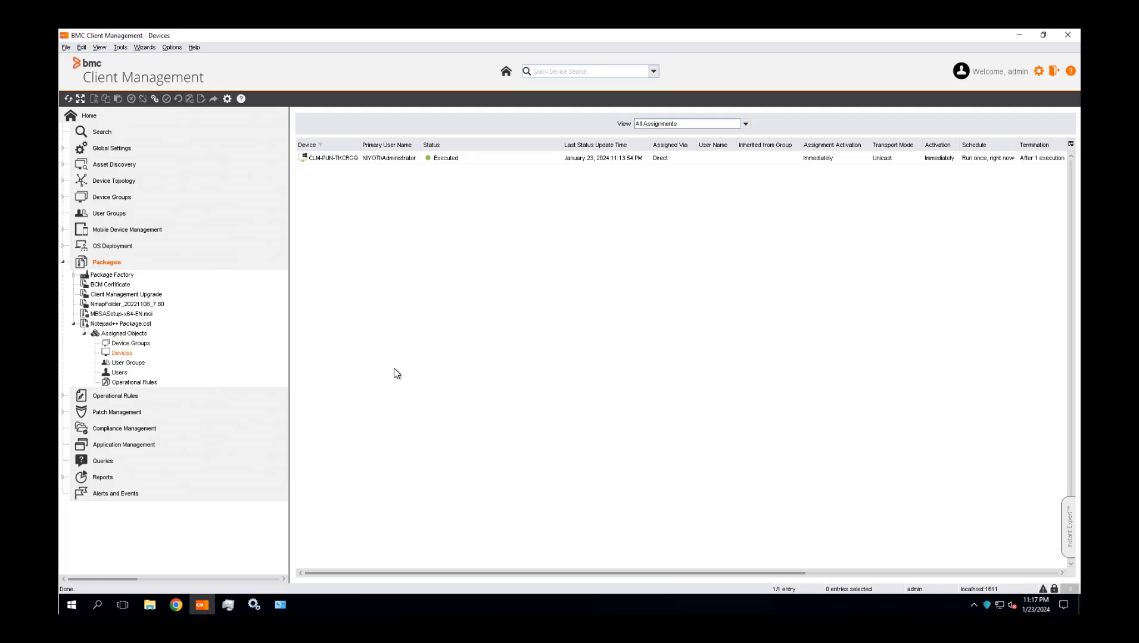
# Publish the Notepad++ package to MyApps for CLM-PUN-TKCRGQ and open the MyApps page on the device
pyautogui.rightClick(343, 160)
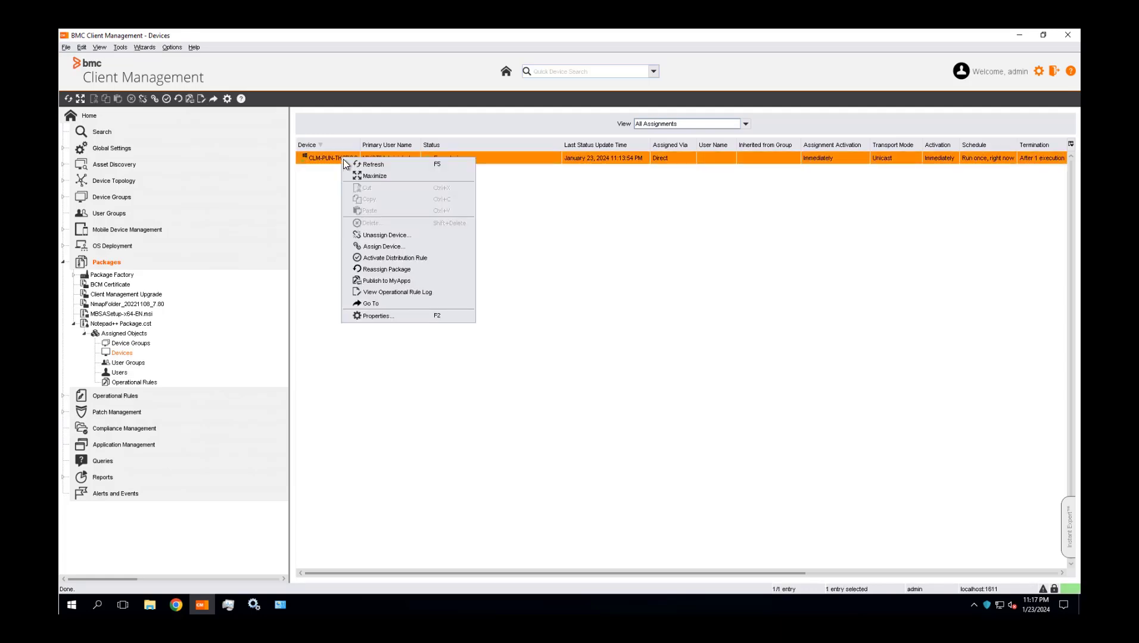
pyautogui.click(374, 280)
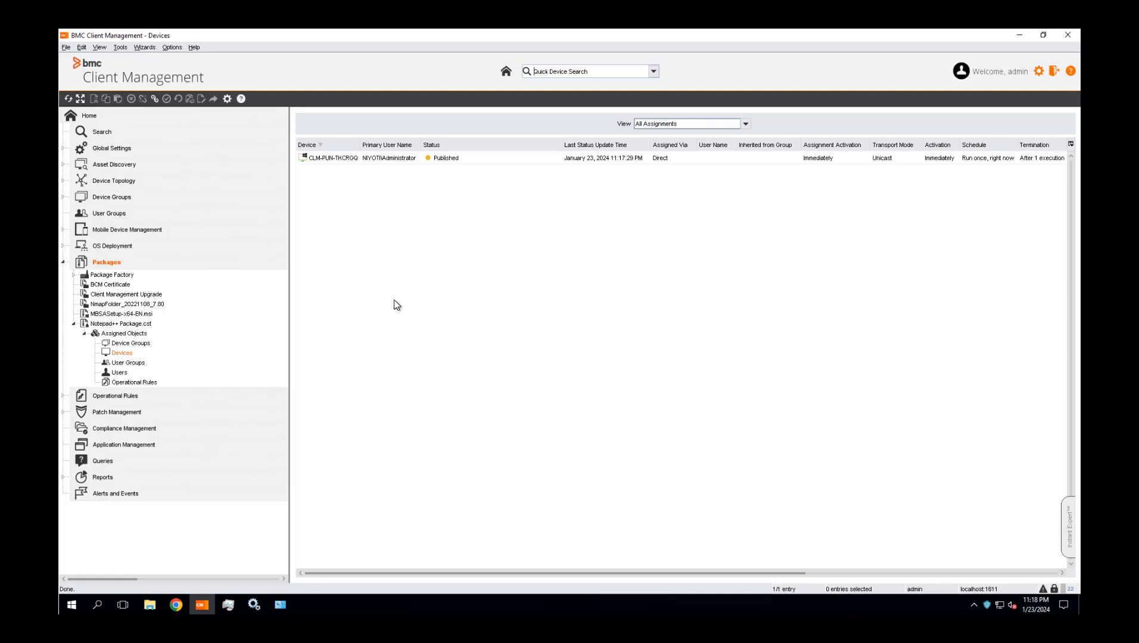
pyautogui.click(987, 606)
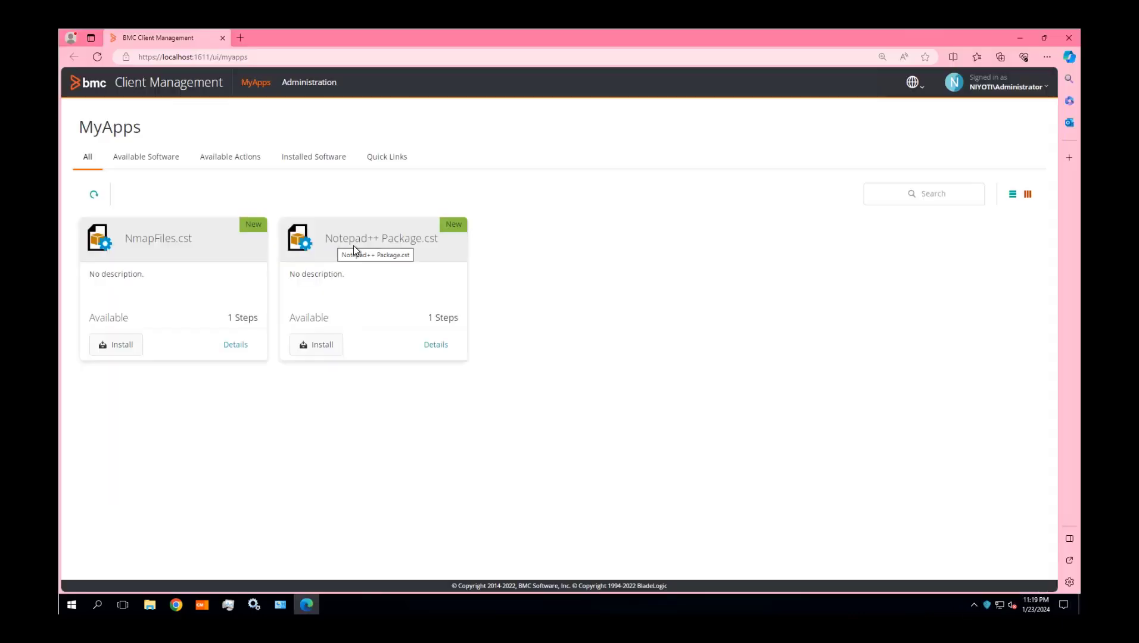